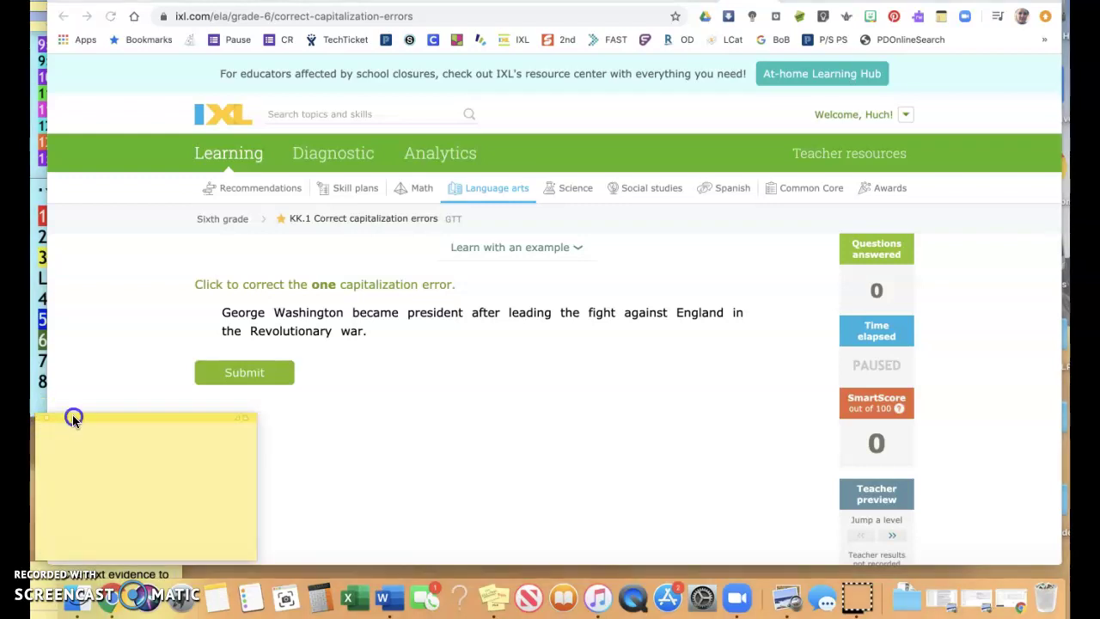
Move the blank sticky note to the top-left corner and stretch it into a tall, narrow panel.
left_click_drag(73, 414, 97, 24)
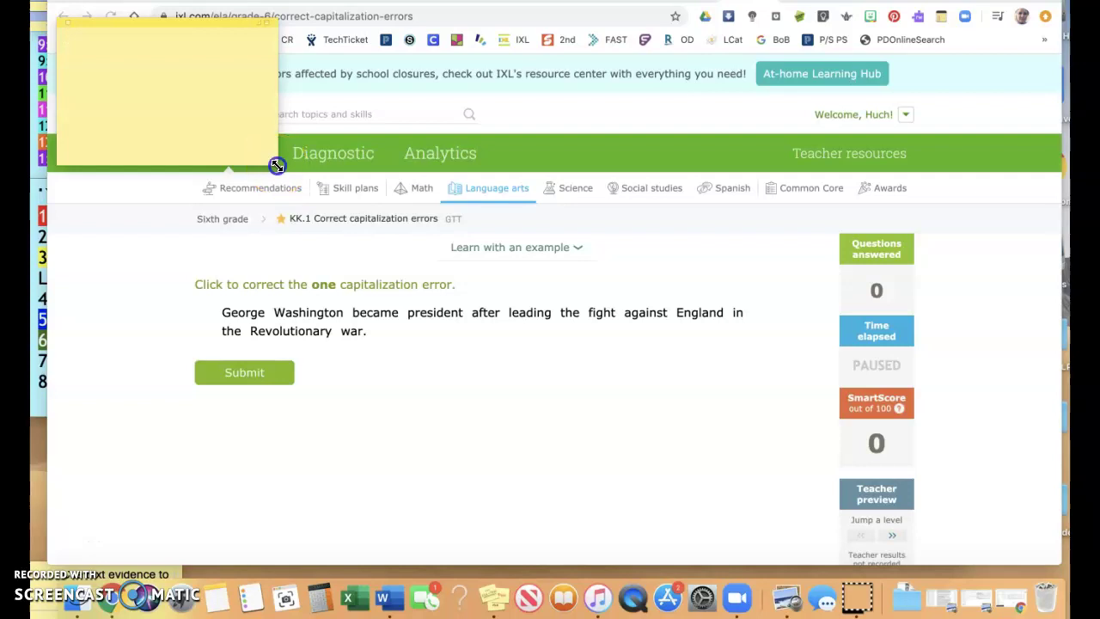
left_click_drag(277, 165, 188, 472)
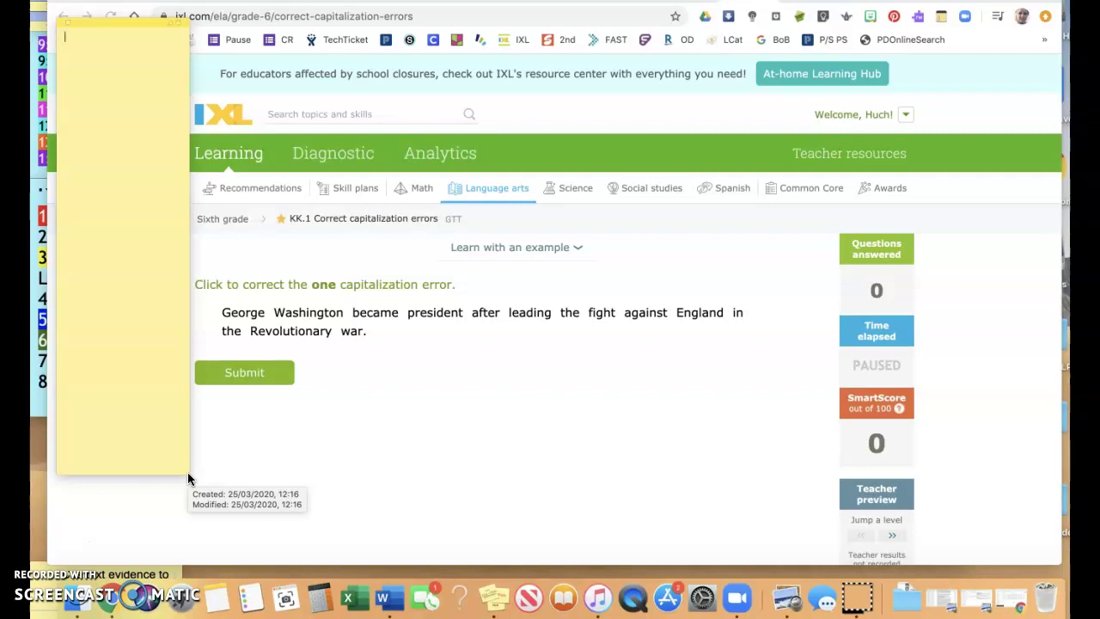
Give the note the heading CAPITALIZE, fixing the misspelling.
type("Cpi")
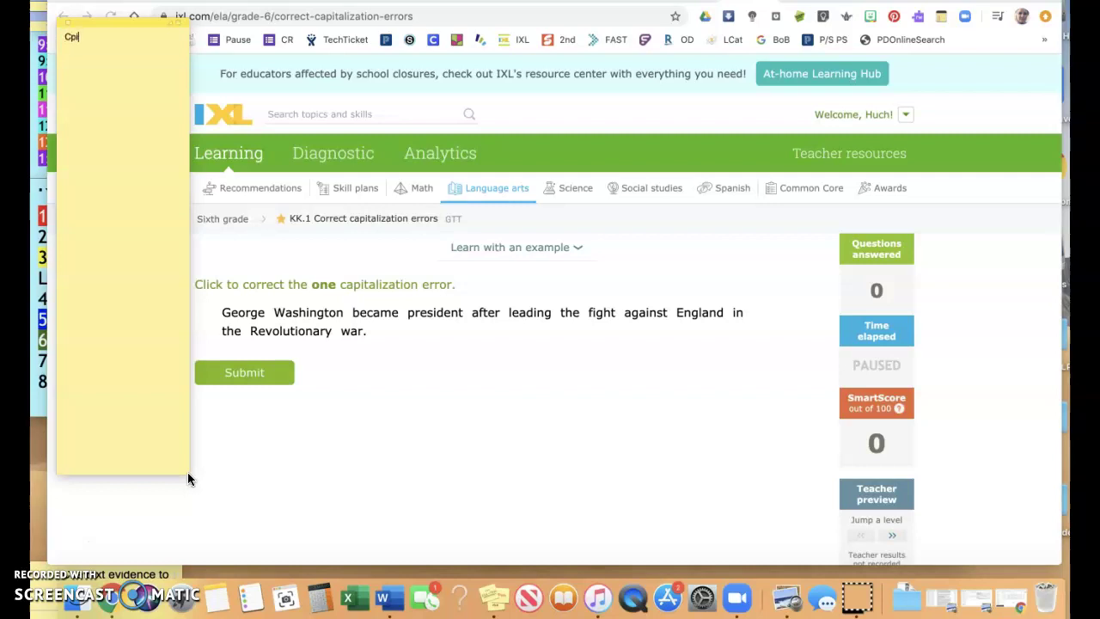
type("taliz")
key("BackSpace")
key("BackSpace")
key("BackSpace")
key("BackSpace")
key("BackSpace")
key("BackSpace")
key("BackSpace")
type("APITALIZE")
key("Return")
Add the rules 'start of a sentence' and 'start of a sentence in a quote/dialogue' on separate lines.
type("-start of a sentence -start of a sent")
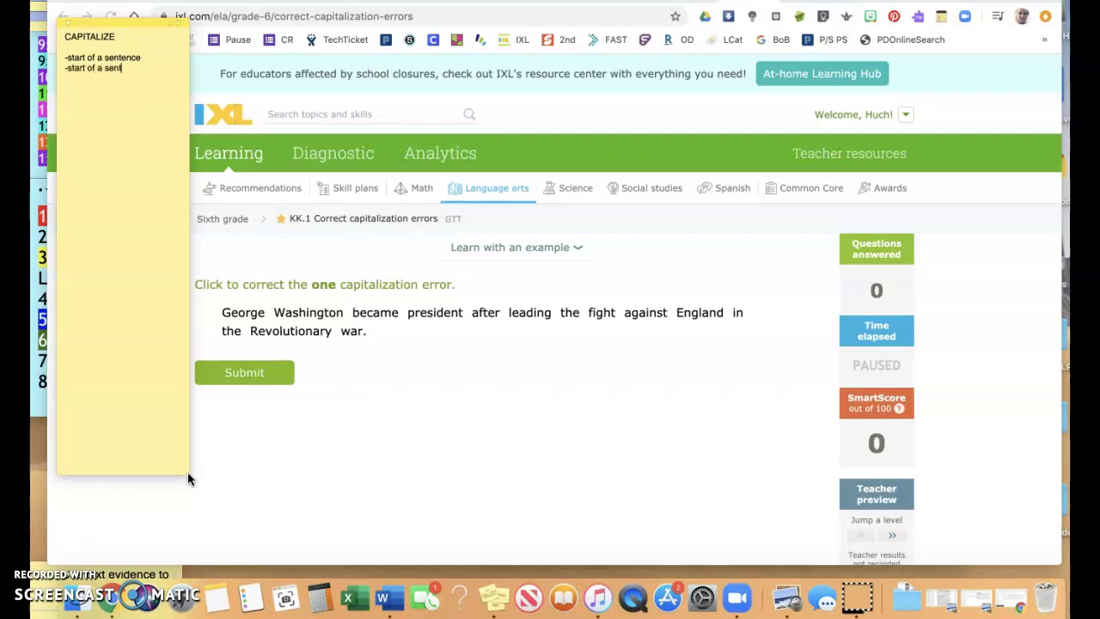
type("ence in a quote/dialogue")
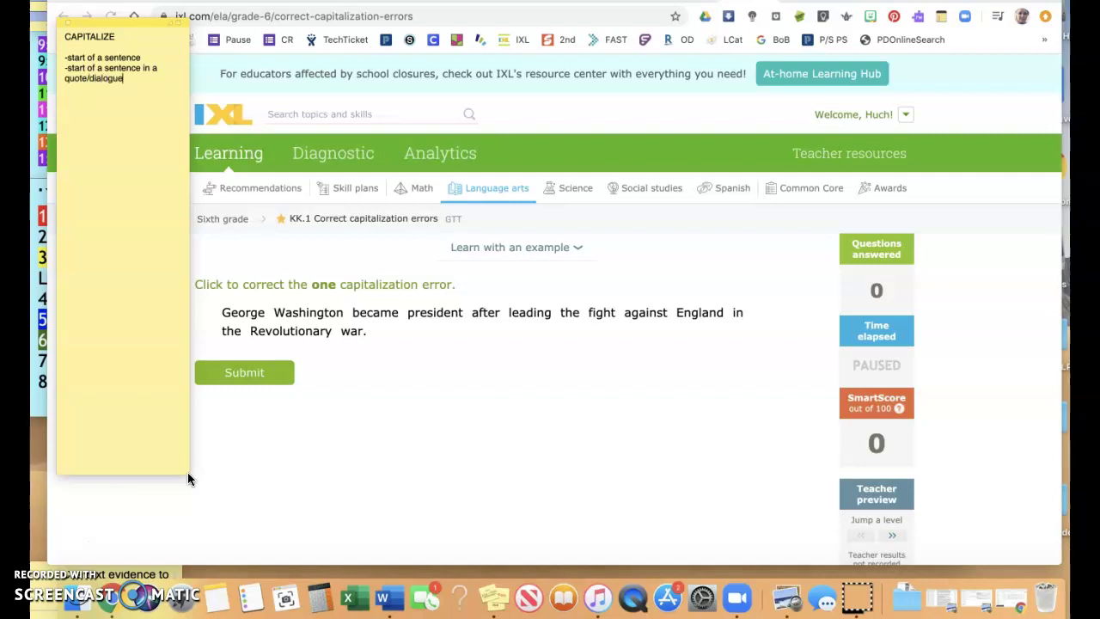
left_click(155, 449)
left_click(149, 56)
key("Return")
left_click(113, 100)
left_click(133, 92)
key("Return")
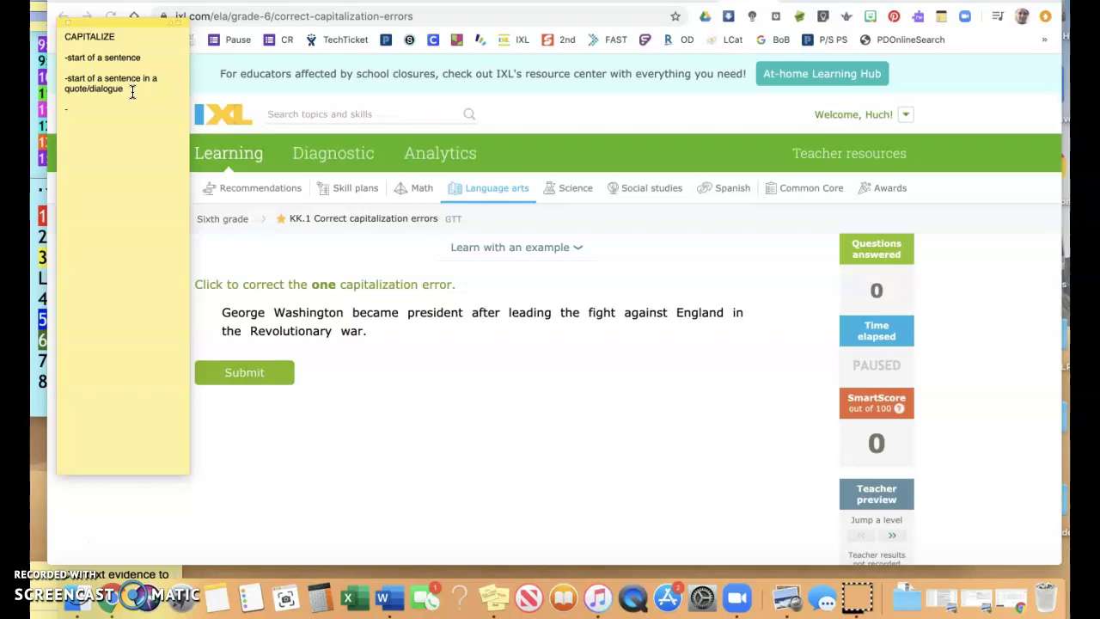
Add rules for pronoun I, proper nouns, and names of people and places.
type("pronoun I  ")
type("-proper")
type(" nouns")
key("Return")
type("Names of ")
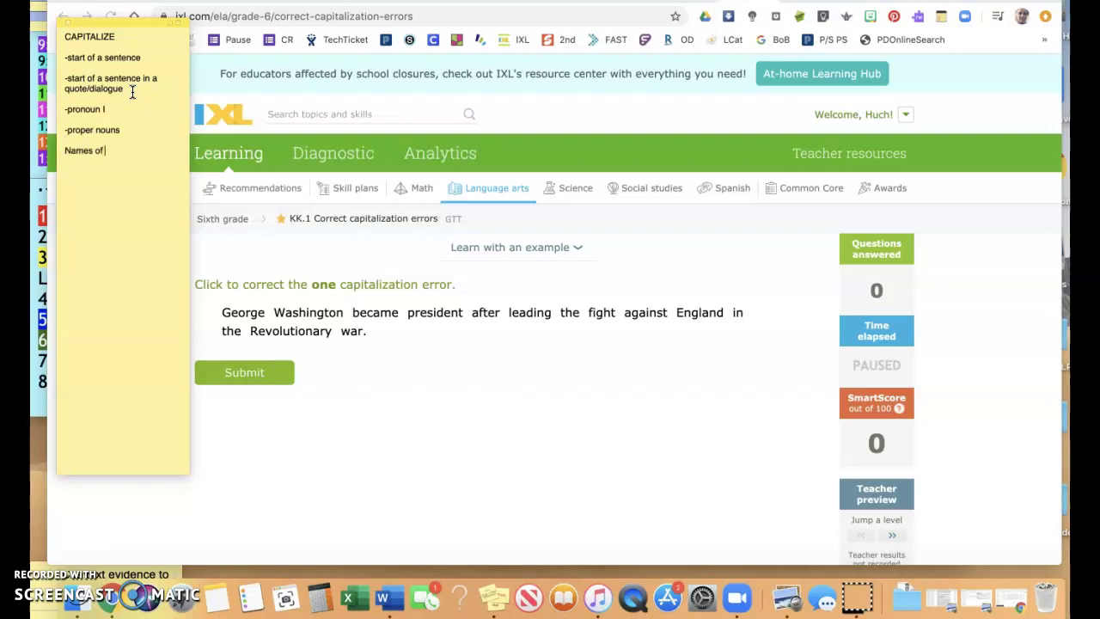
type("people.")
type(" places")
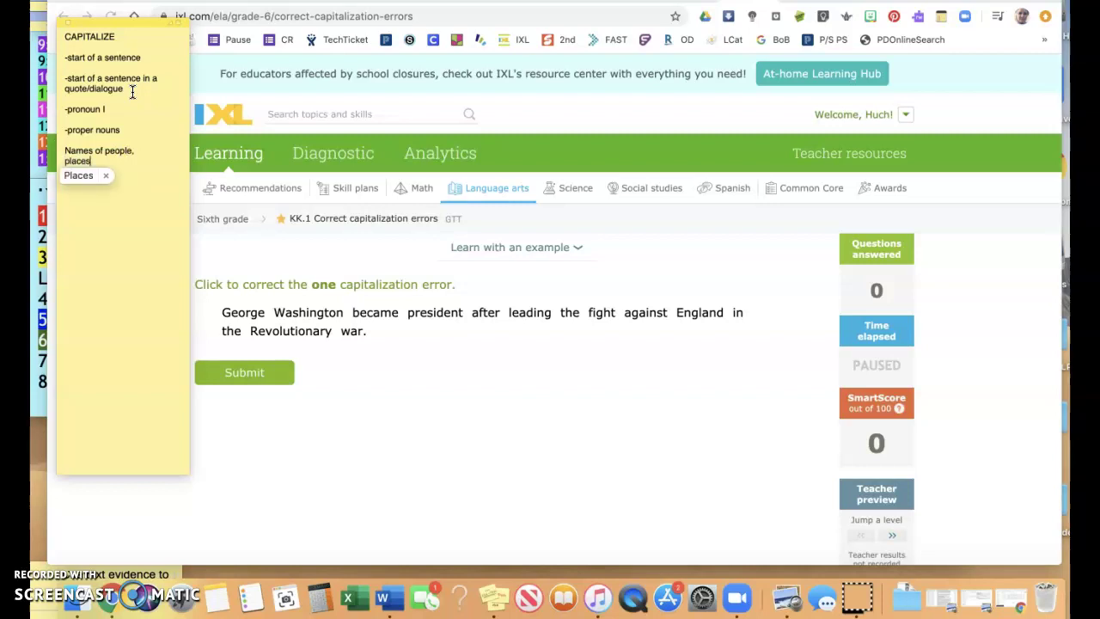
type(",")
key("Return")
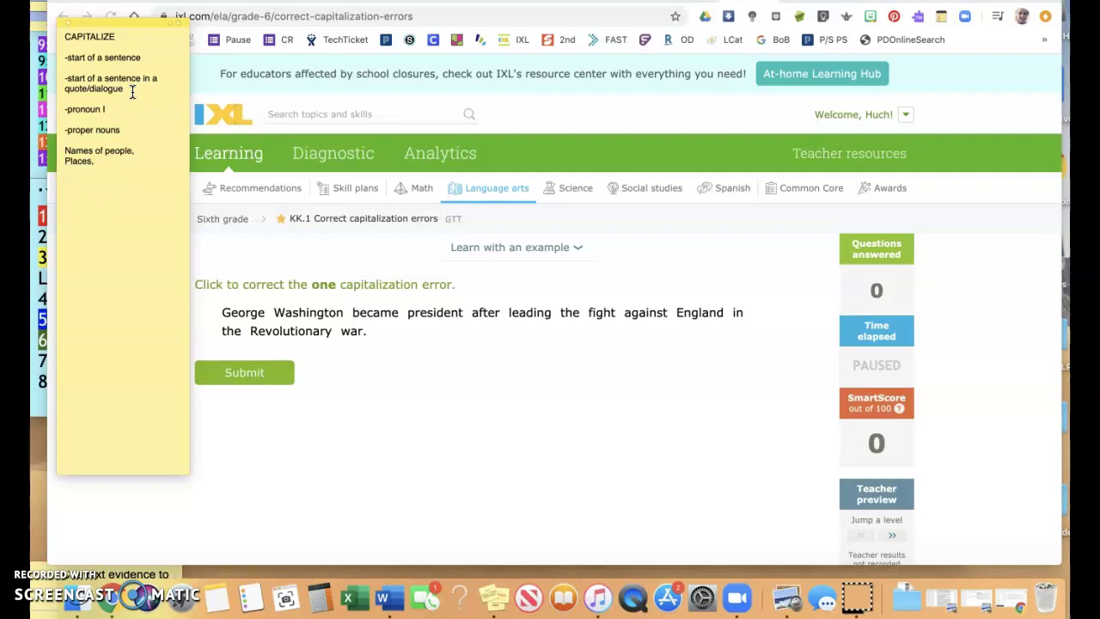
Add brand names, stores, products and names of software, each on its own line.
type("Brand names")
type(", stores, products")
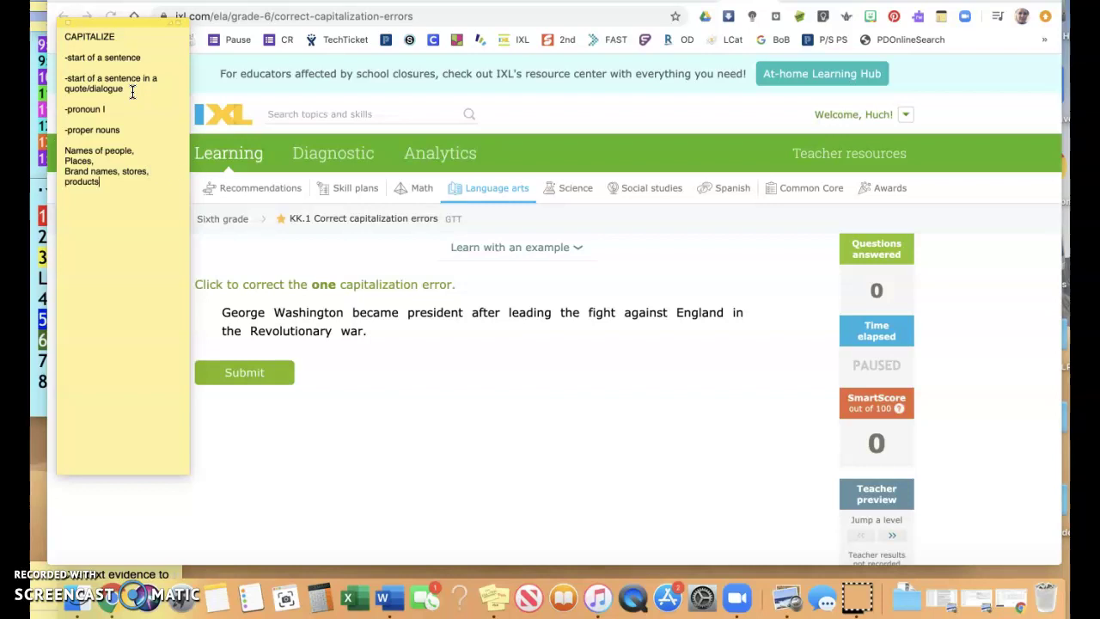
type(", names of software")
left_click(121, 171)
key("Return")
left_click(92, 181)
key("Return")
left_click(104, 192)
key("Return")
Nudge the sticky note slightly up and to the left.
left_click(145, 202)
left_click(158, 462)
left_click(148, 38)
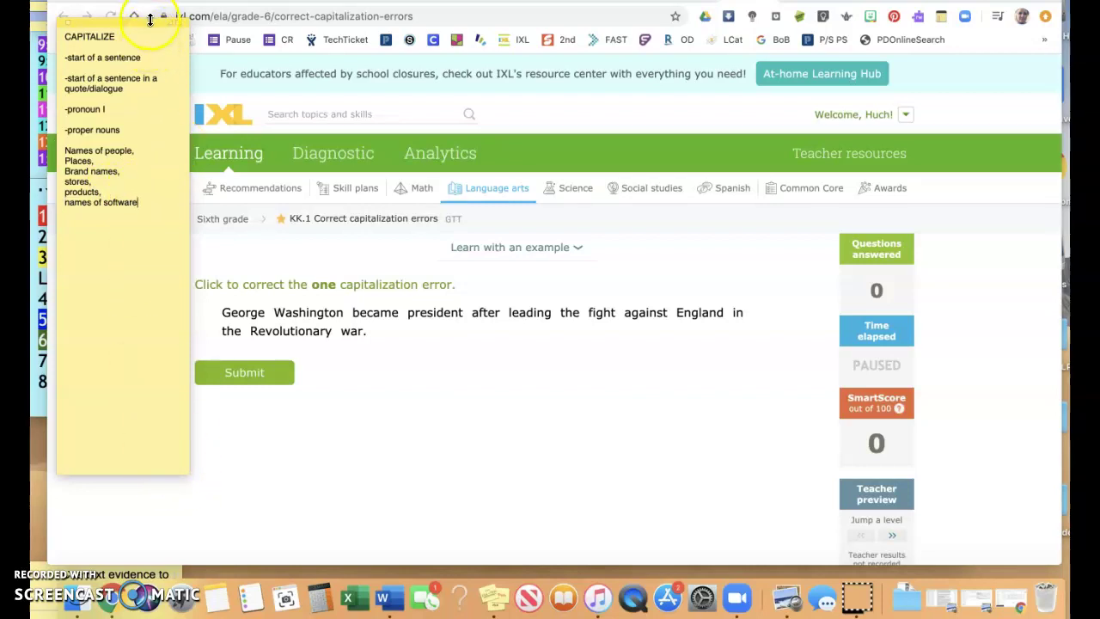
left_click_drag(123, 10, 96, 5)
left_click(393, 214)
In the IXL exercise, change 'war' to 'War' in 'Revolutionary war'.
left_click(258, 248)
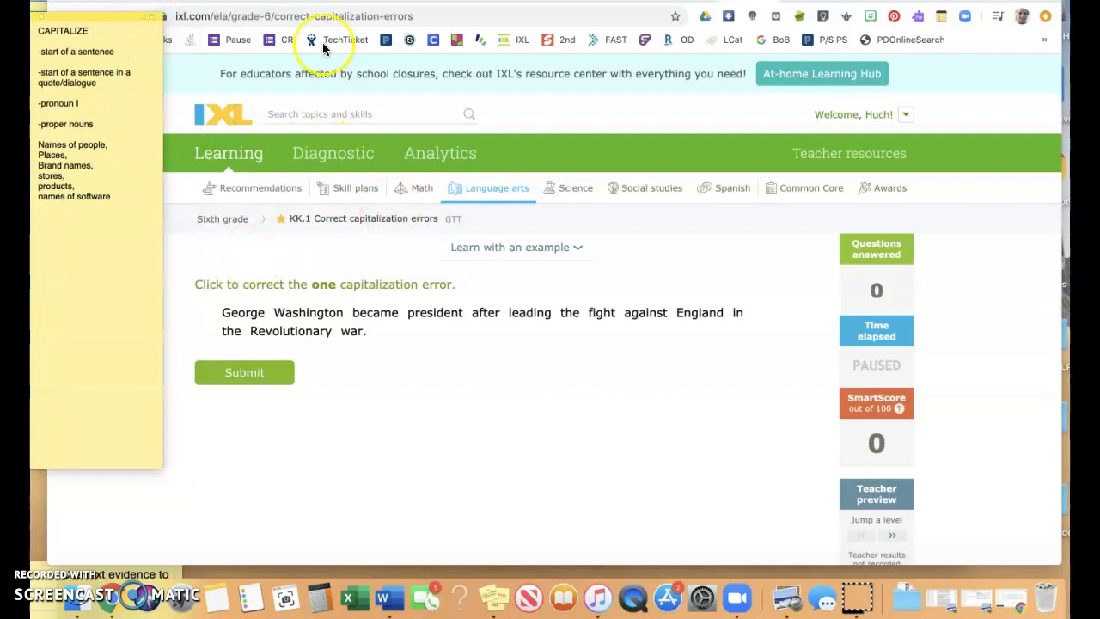
left_click(344, 215)
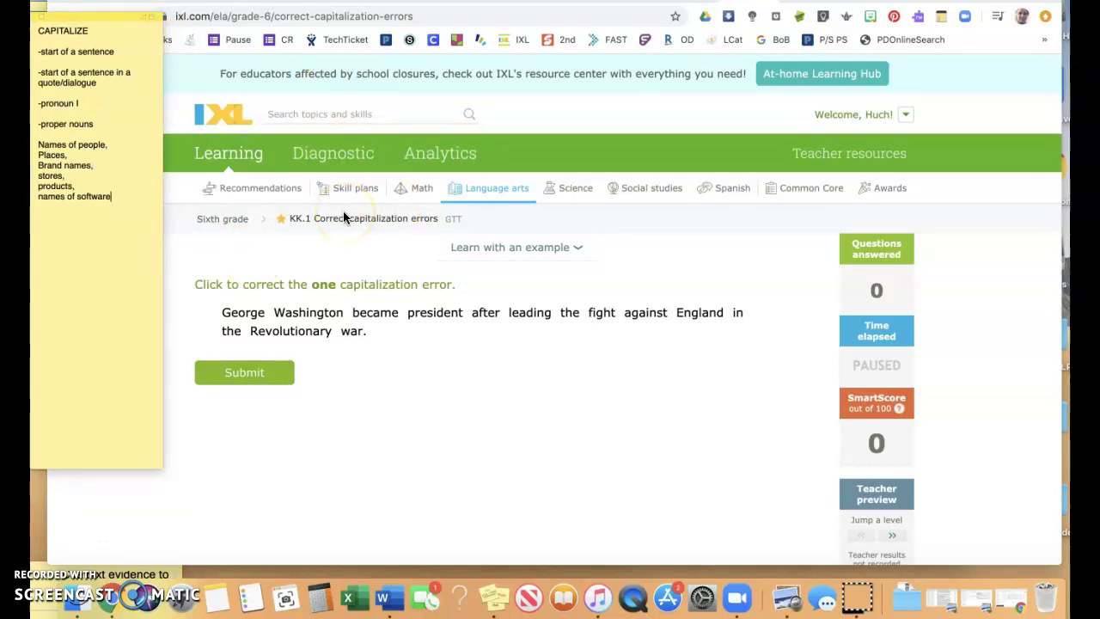
left_click(426, 423)
scroll(426, 423, "down", 3)
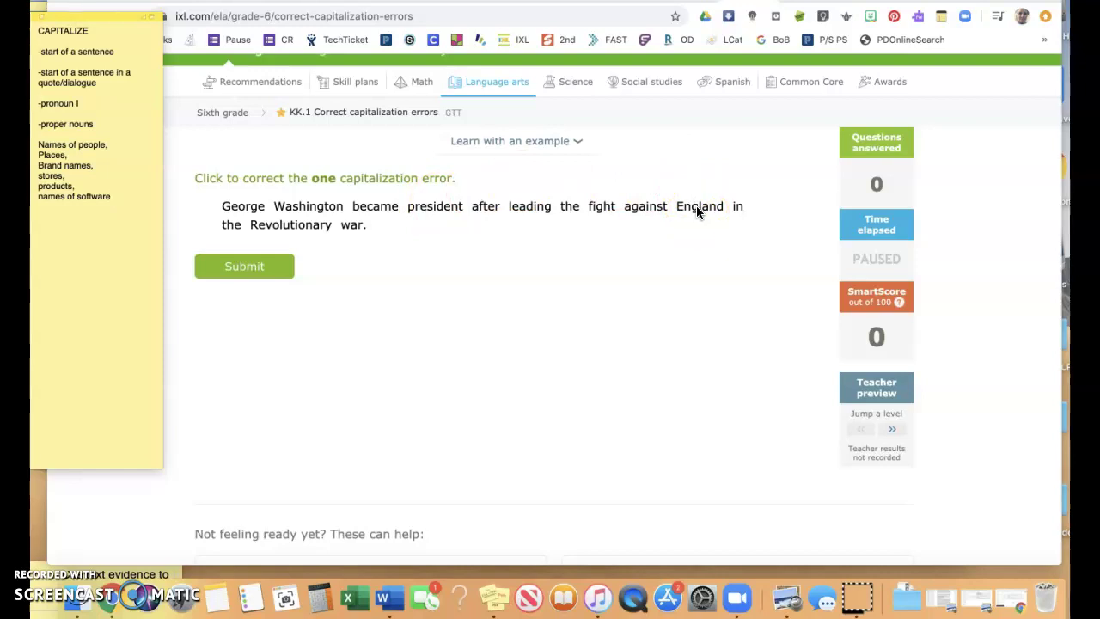
left_click(351, 227)
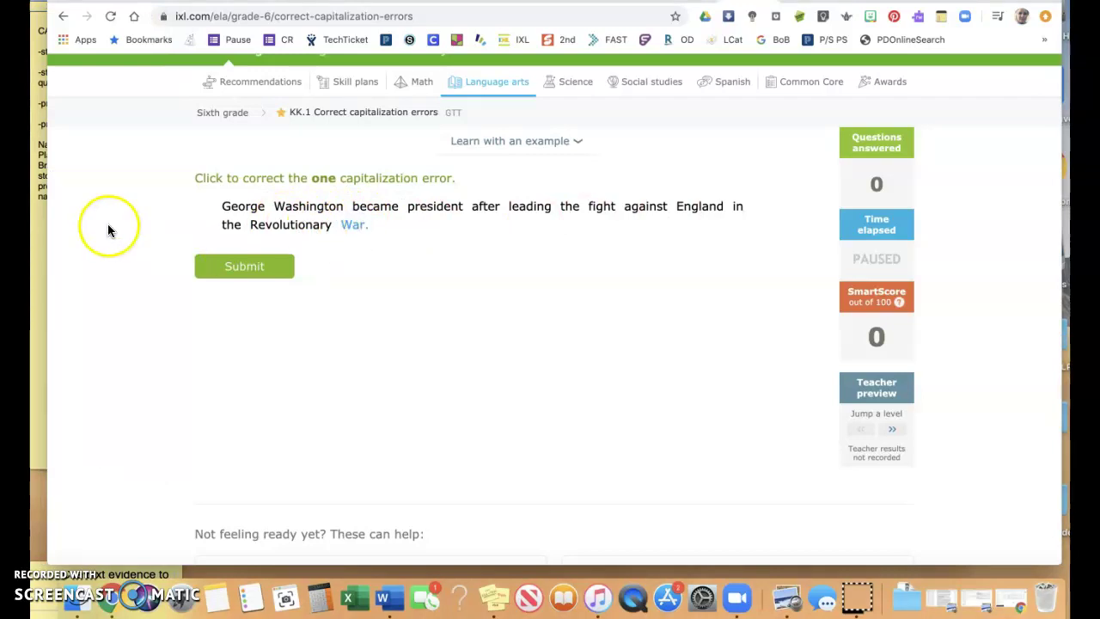
Add the rules 'specific events: wars, battles', 'Ship names' and 'Titles' to the note.
left_click(40, 227)
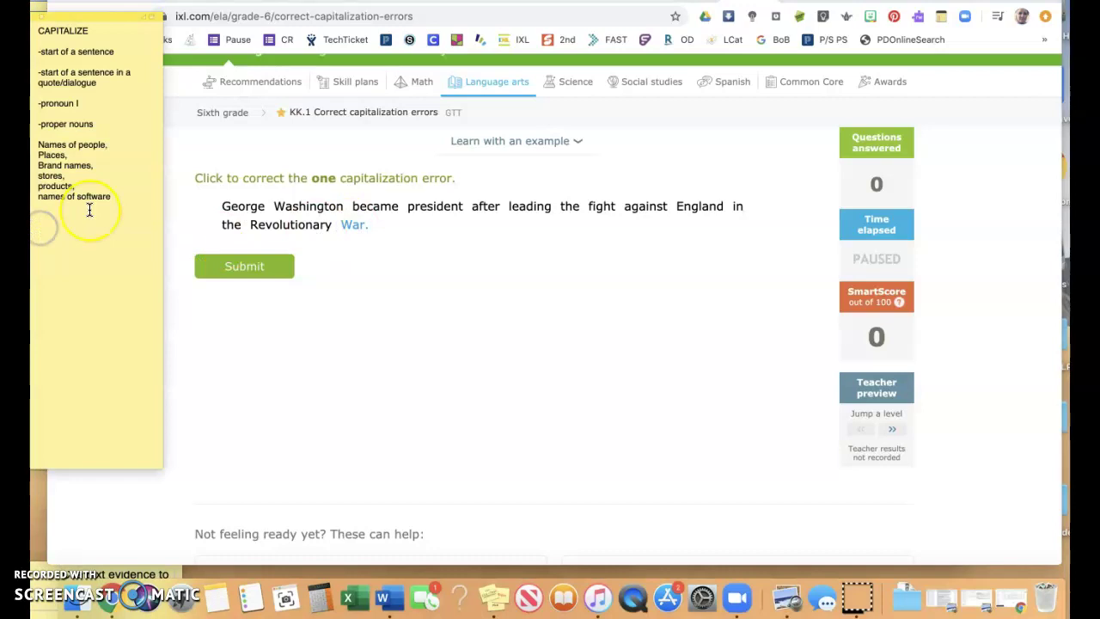
key("Return")
type("specific events: wars, ")
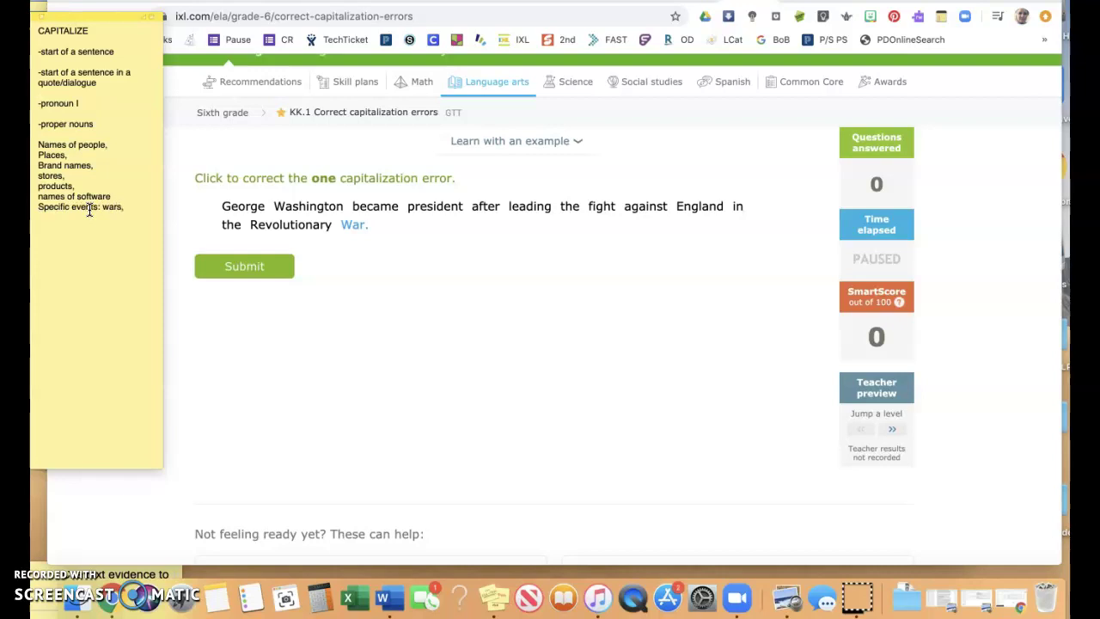
type("battles")
key("Return")
type("Ship nam")
type("es  ")
type("Titles")
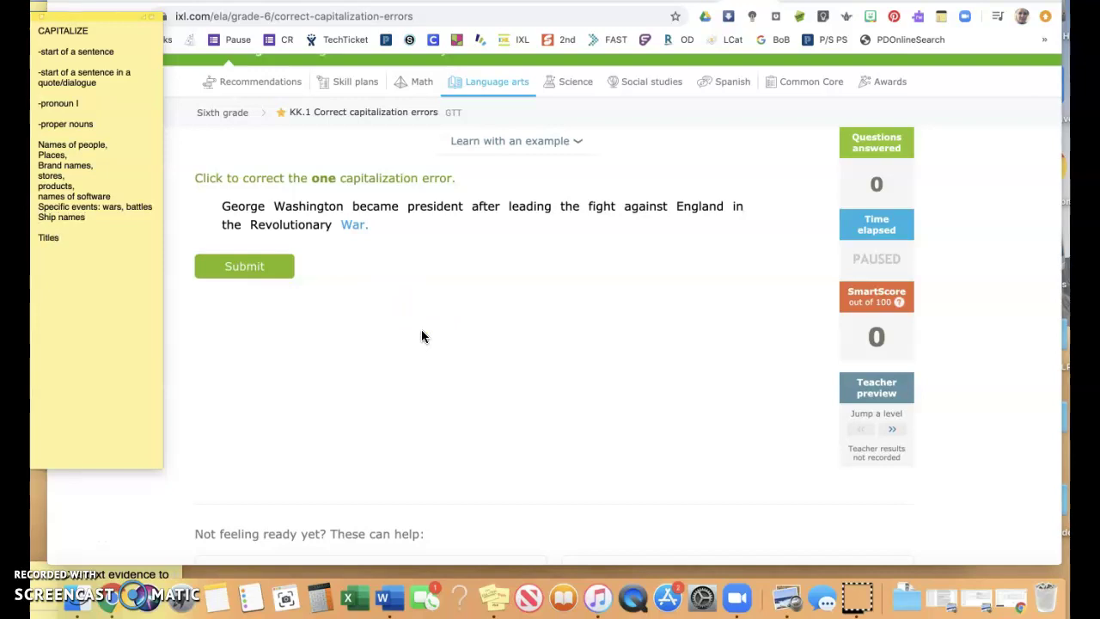
Submit the corrected 'Revolutionary War' sentence.
left_click(278, 267)
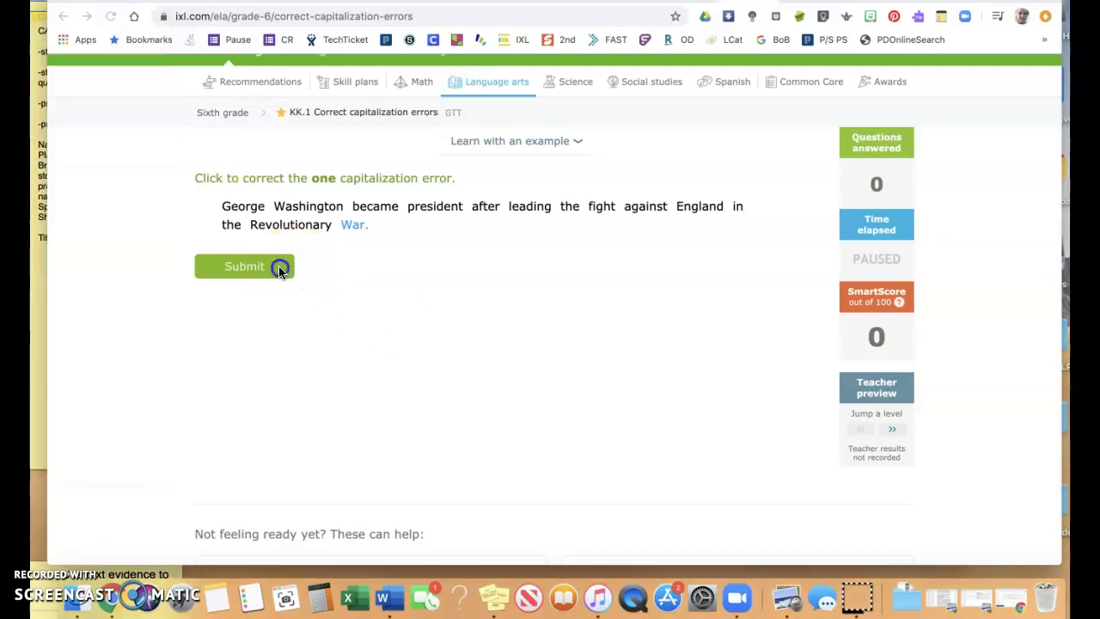
left_click(278, 267)
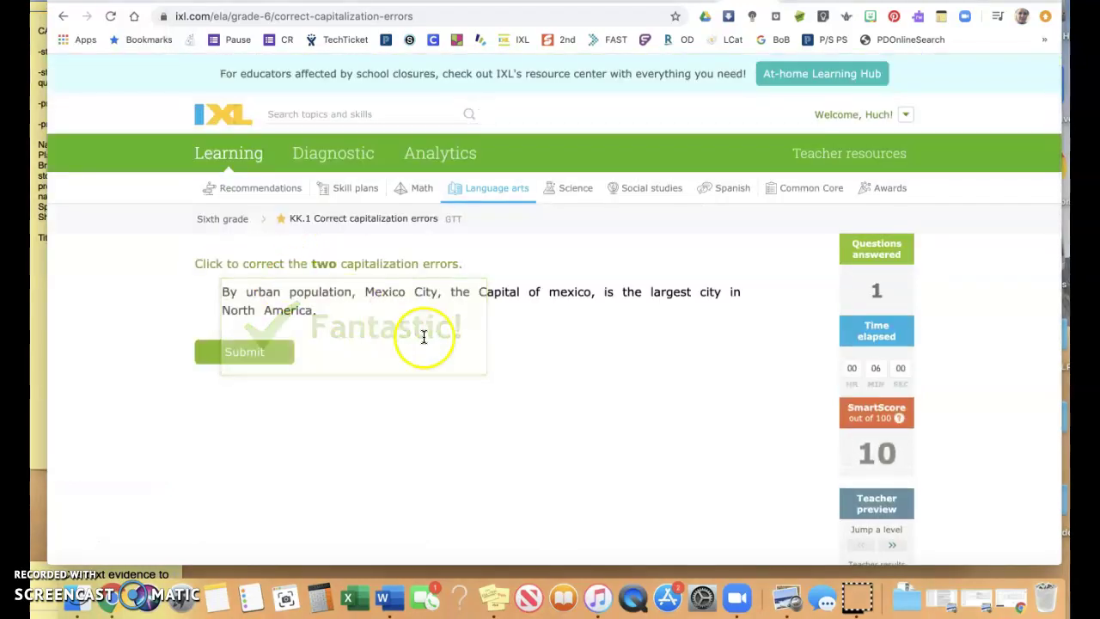
scroll(463, 367, "down", 1)
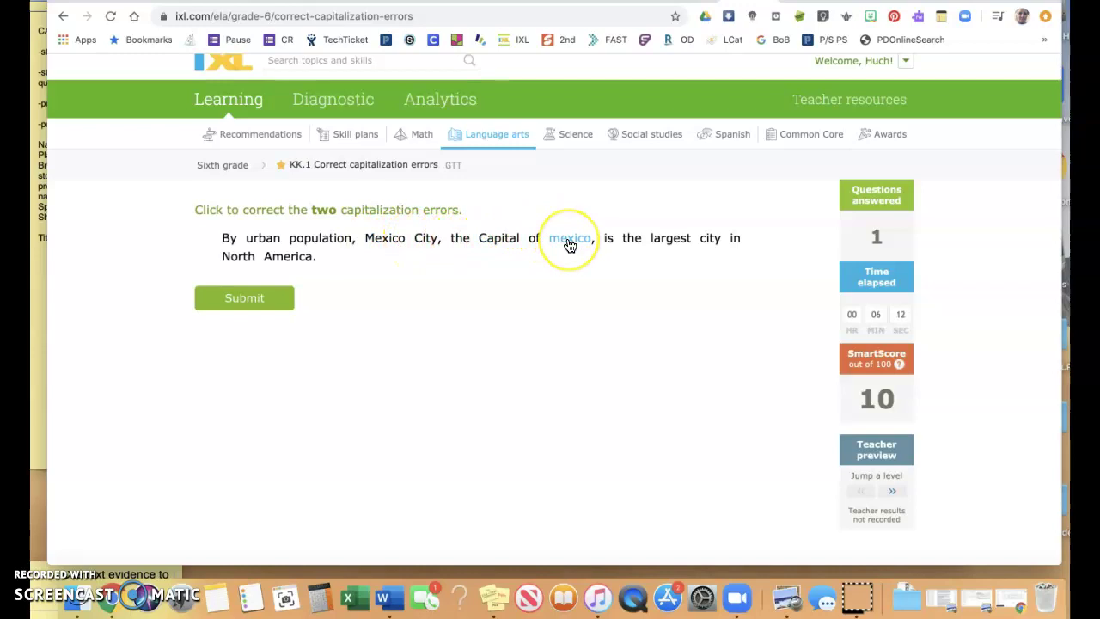
Lowercase 'Capital' and capitalize 'Mexico' in the Mexico City sentence, then submit.
left_click(499, 245)
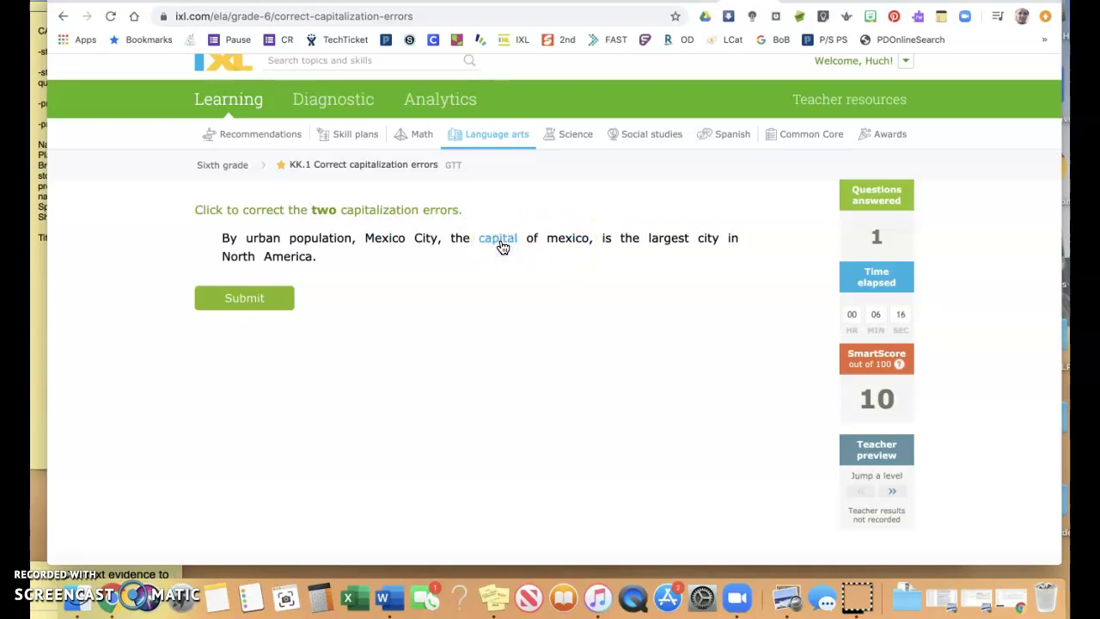
left_click(569, 241)
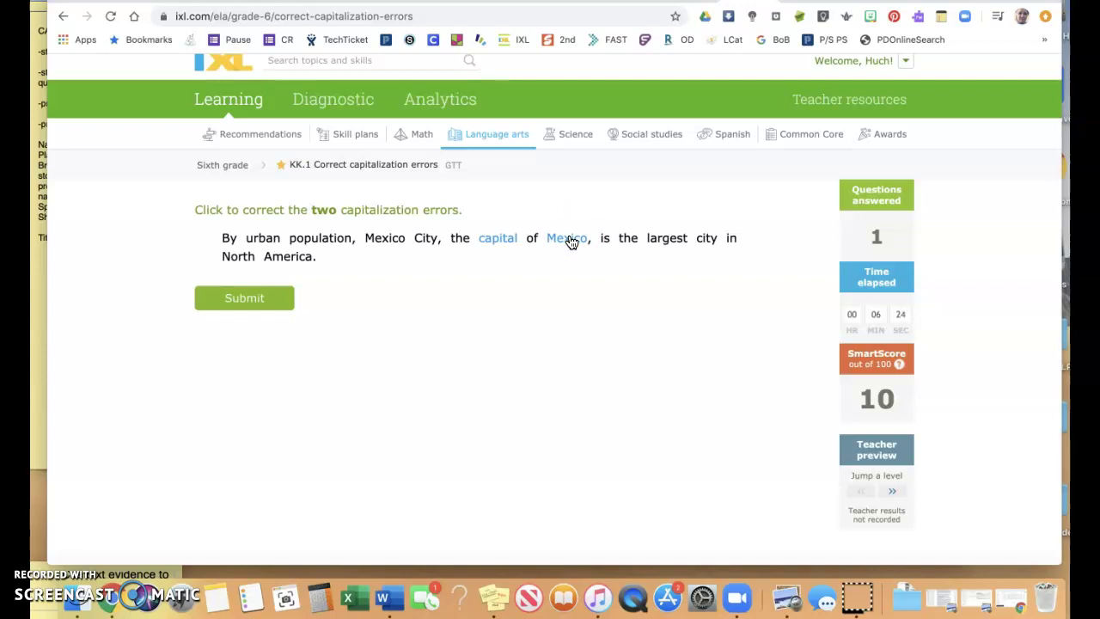
left_click(262, 298)
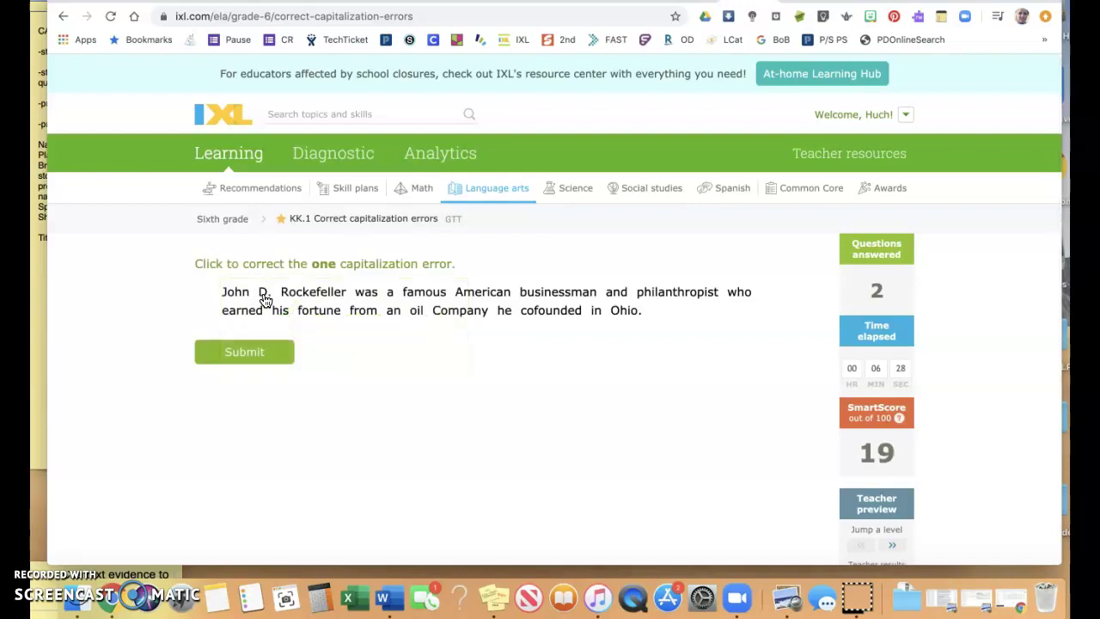
Lowercase 'Company' in the Rockefeller sentence, submit, and slide the browser right to reveal the note.
scroll(241, 296, "down", 2)
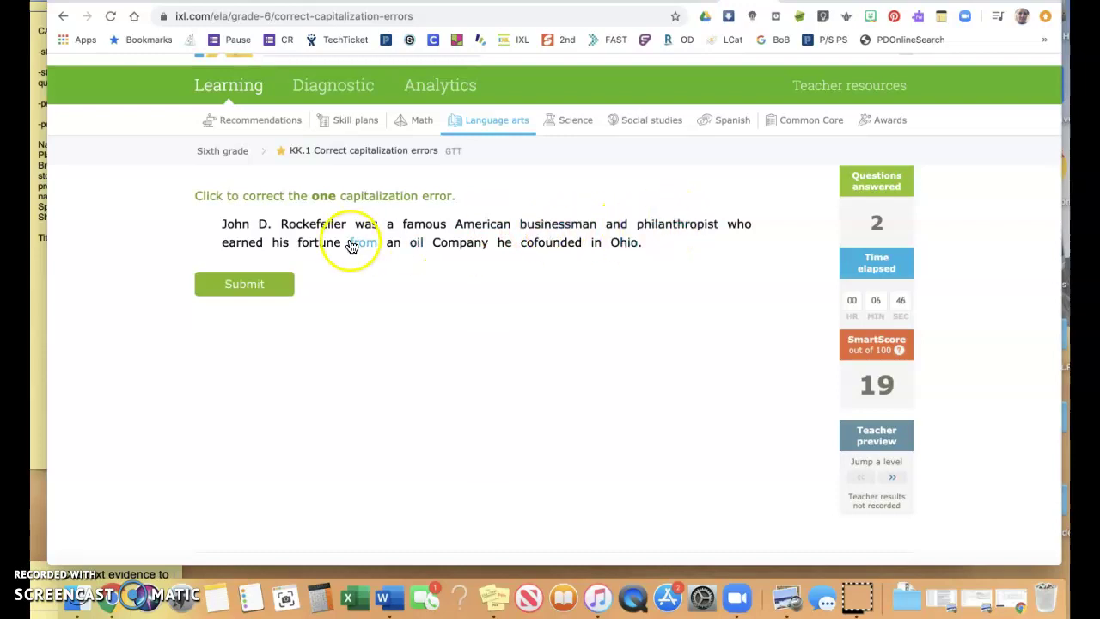
left_click(450, 249)
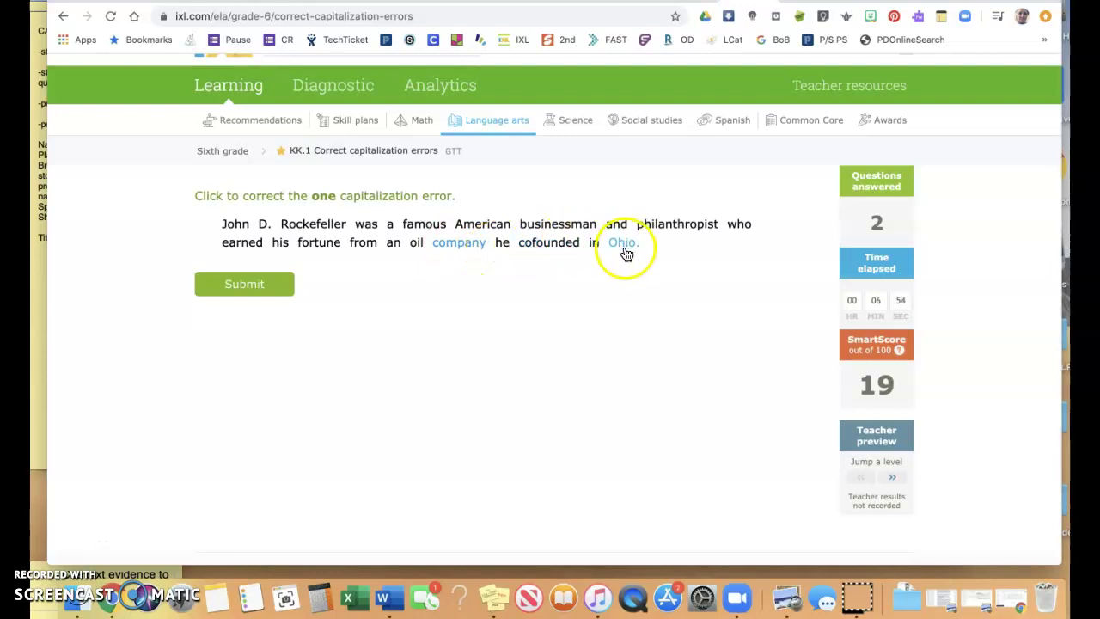
left_click(255, 286)
left_click(255, 285)
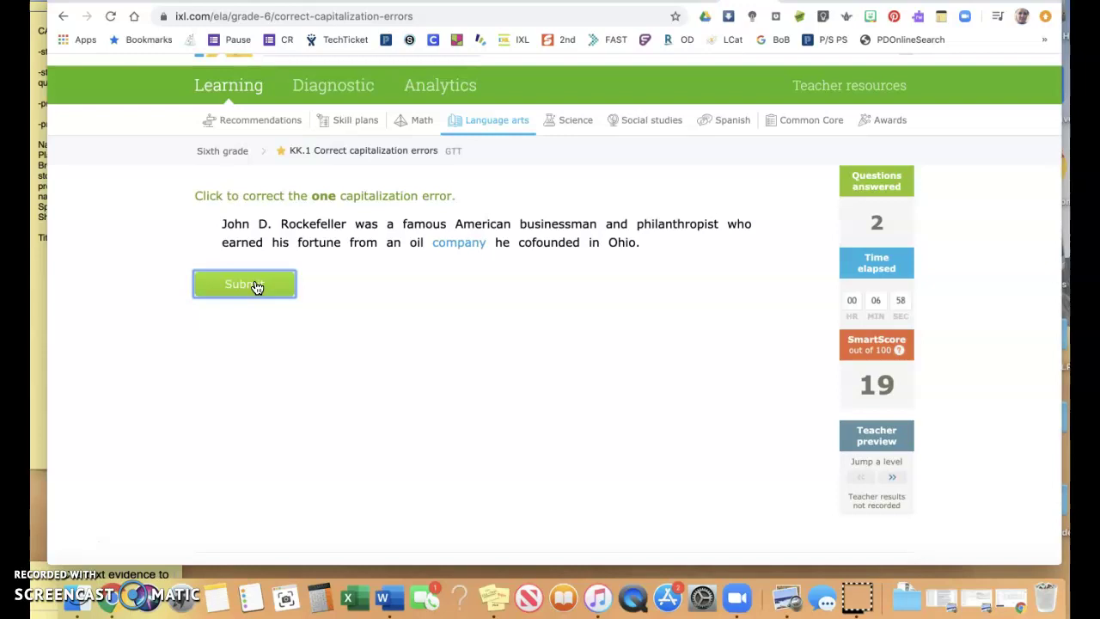
left_click(255, 286)
left_click(253, 287)
left_click(253, 289)
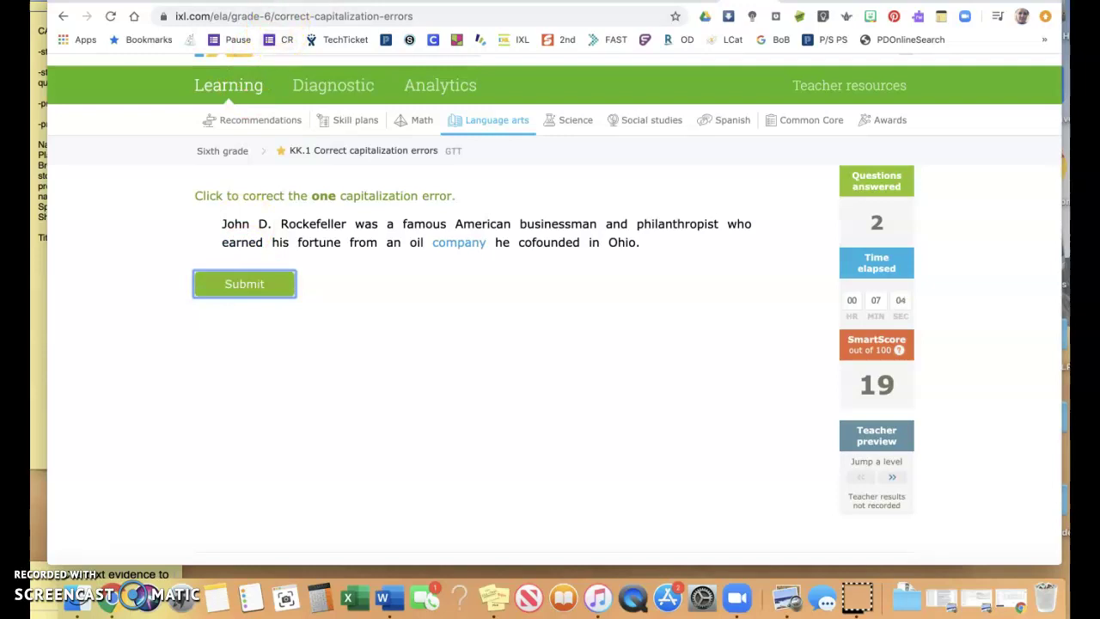
left_click_drag(258, 0, 374, 0)
Add 'Adjectives from Proper Nouns (Australian shepherd)' as a new line below Ship names.
left_click(122, 235)
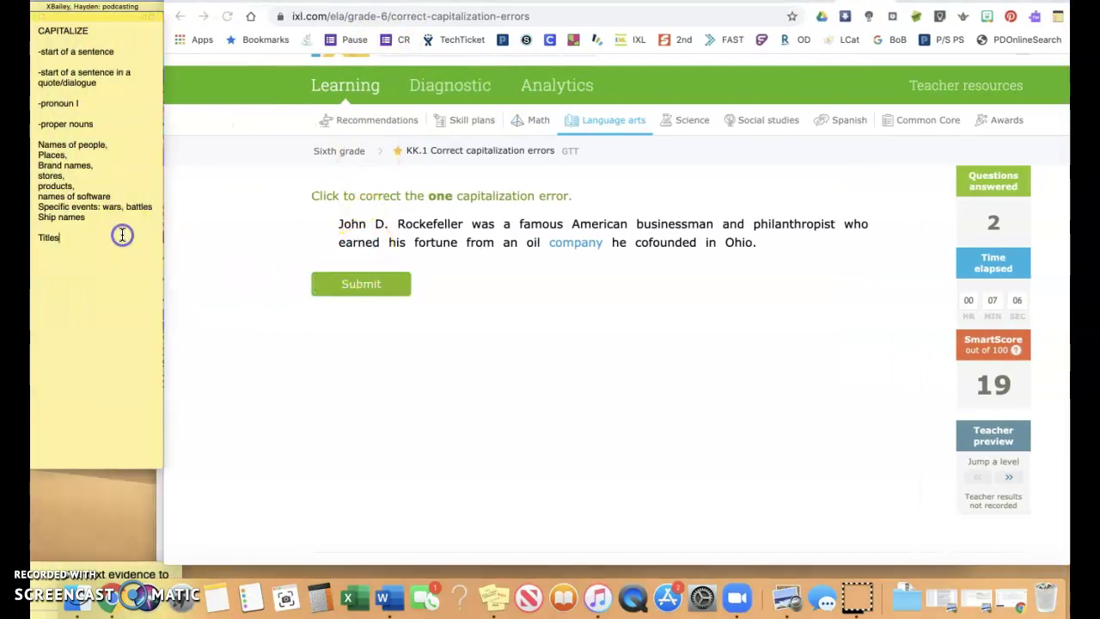
left_click(107, 220)
key("Return")
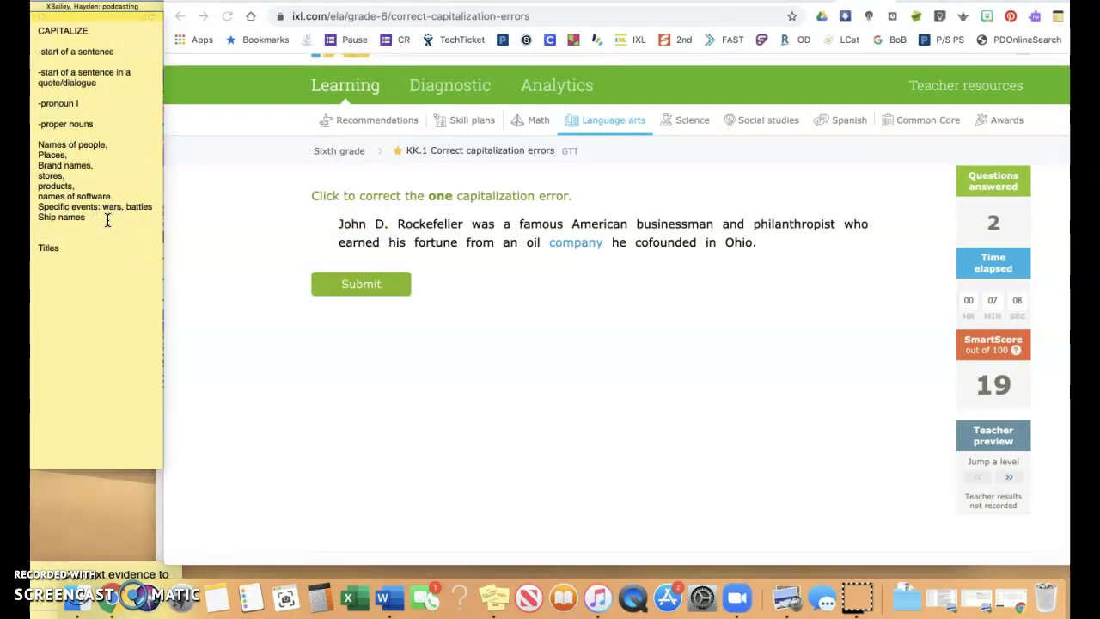
type("Adjectives from Proper")
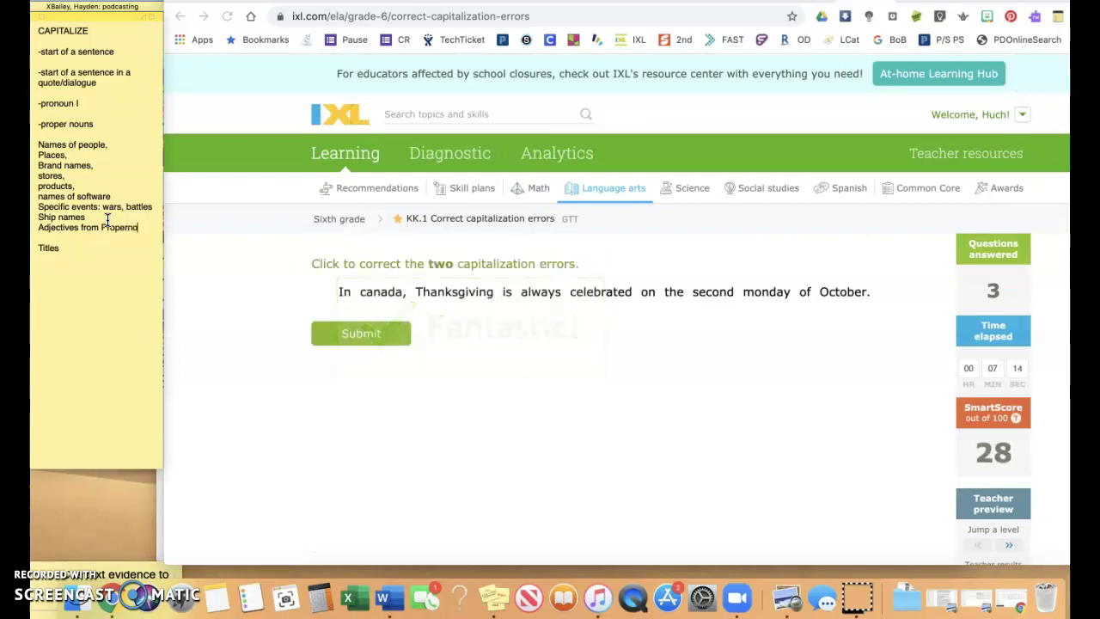
type(" N")
key("BackSpace")
key("BackSpace")
key("BackSpace")
type("r Nouns (Australian Shepherd")
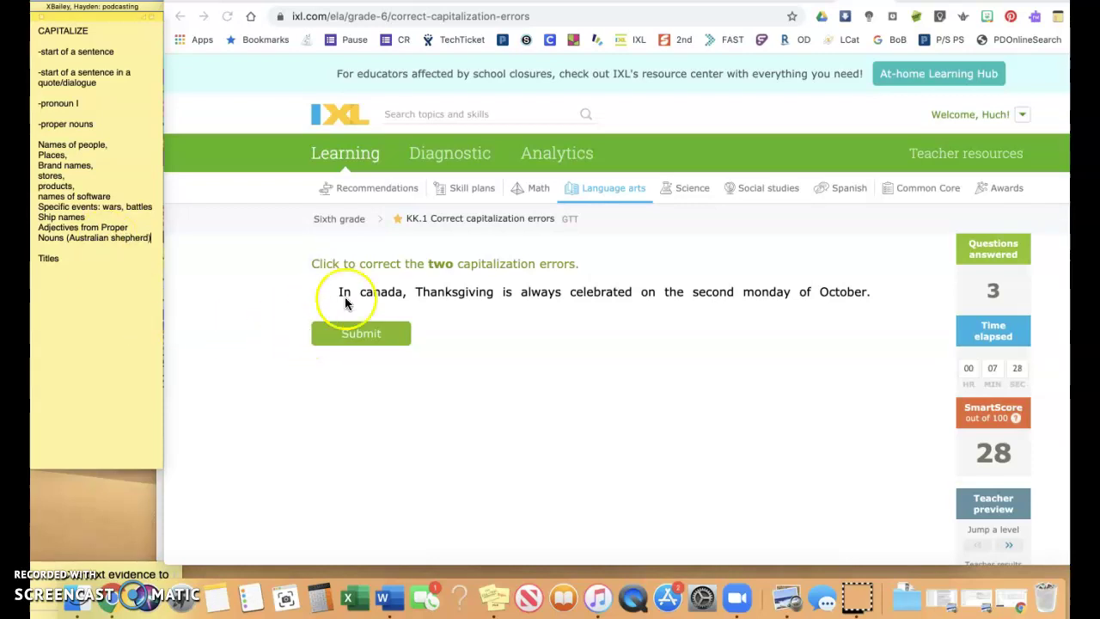
Capitalize 'Canada' and 'Monday' in the Thanksgiving sentence.
left_click(411, 271)
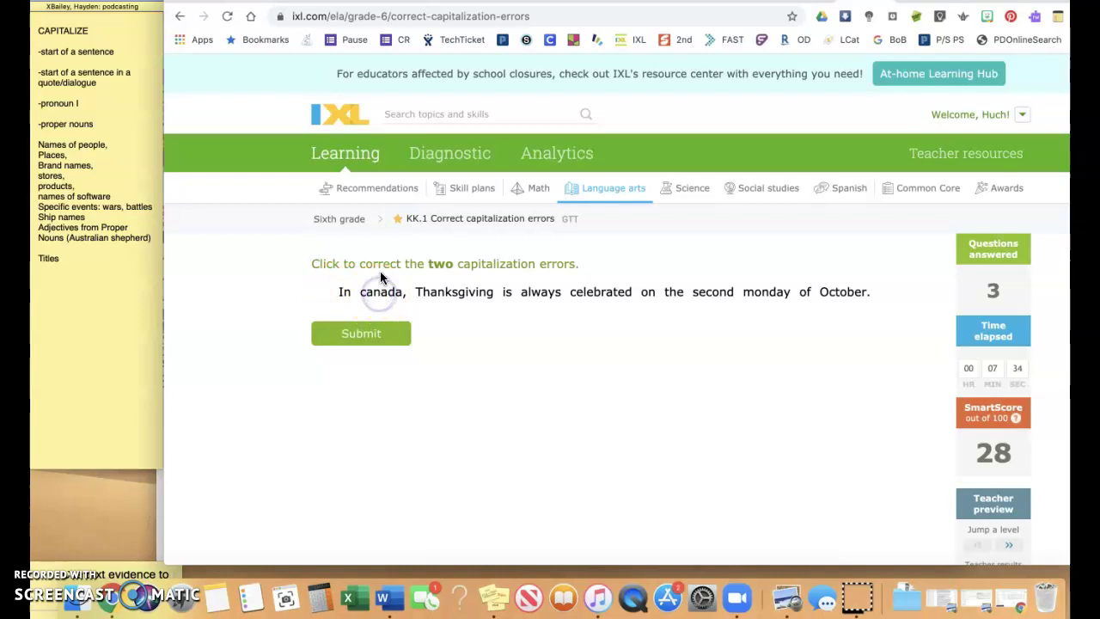
left_click(381, 295)
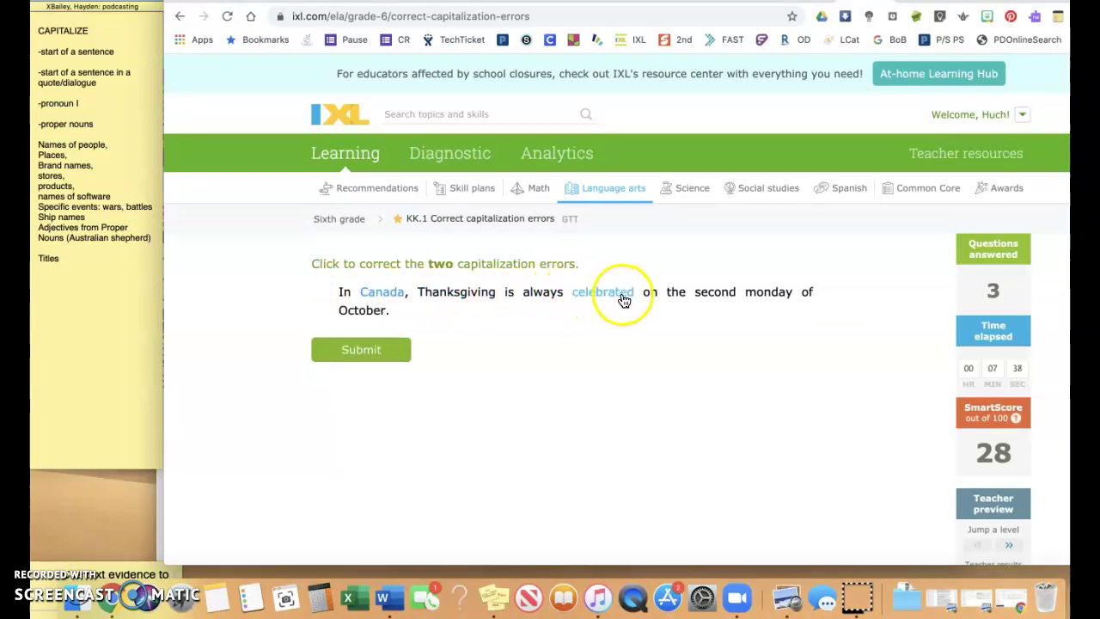
left_click(768, 294)
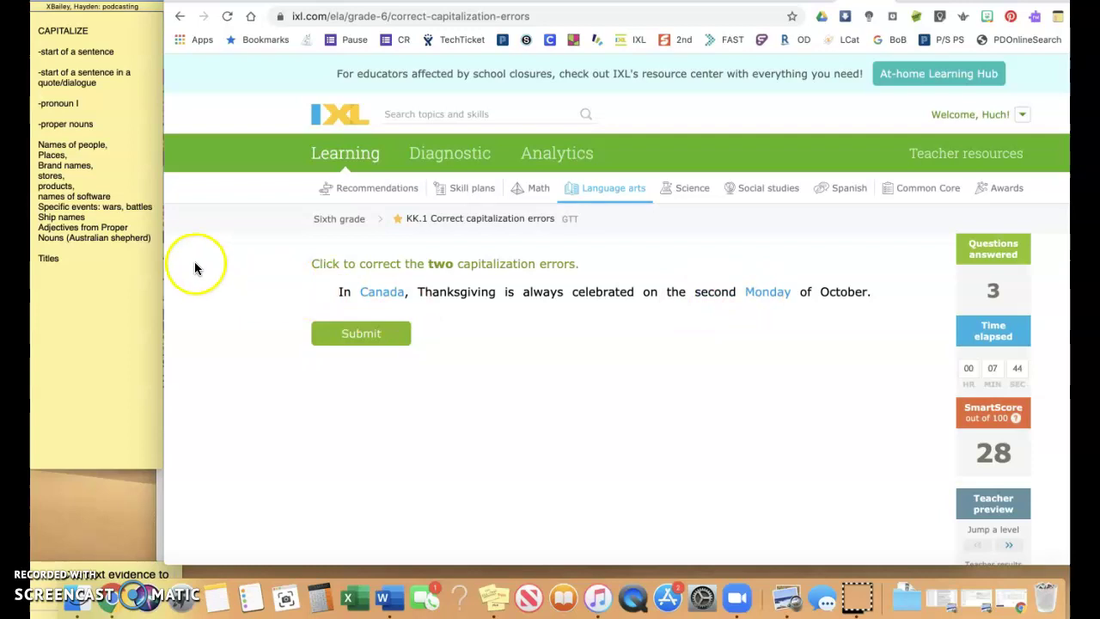
Add 'Days of the week' and 'Month names' rules to the sticky note.
left_click(146, 240)
key("Return")
type("Days of the ")
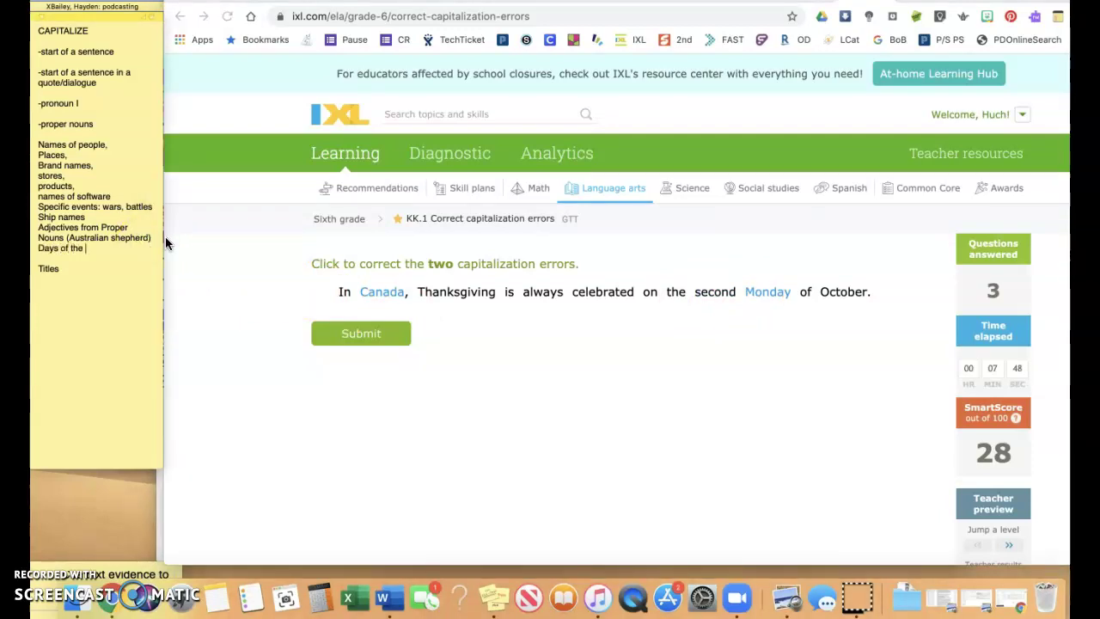
type("week")
key("Return")
type("Month names")
left_click(327, 331)
left_click(383, 301)
Submit the Thanksgiving answer, then capitalize 'Los' and lowercase 'commercial' and submit.
left_click(370, 332)
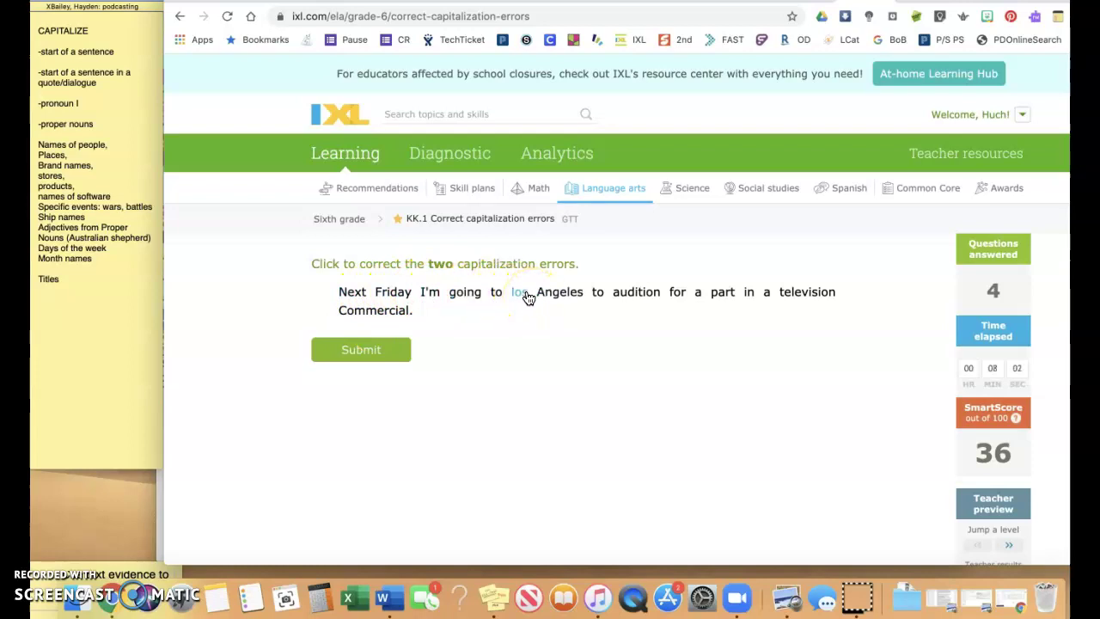
left_click(521, 294)
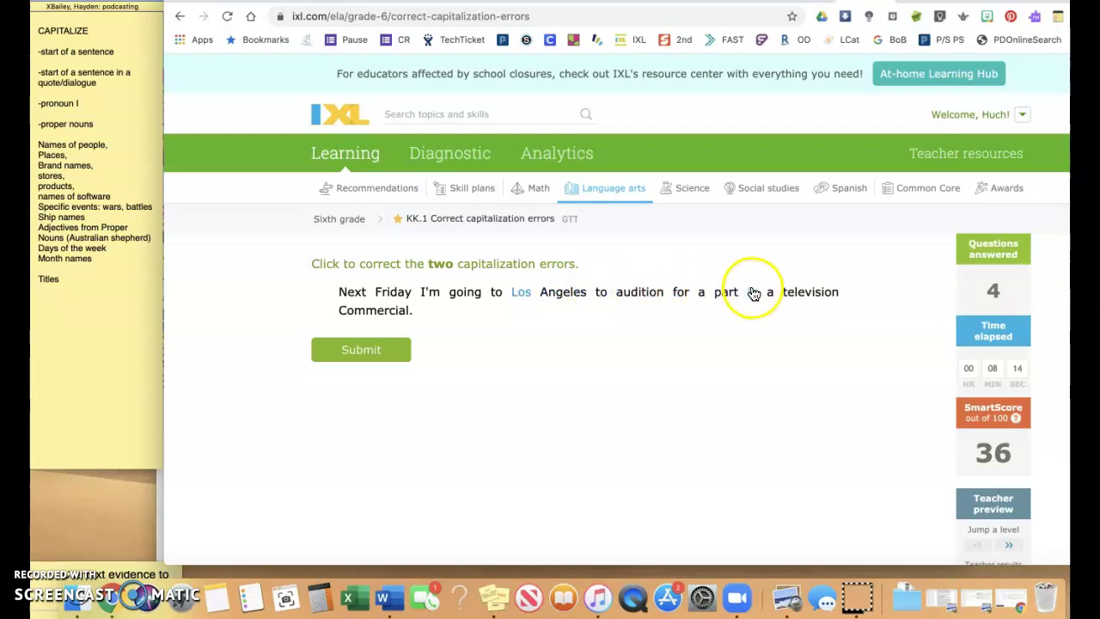
left_click(380, 320)
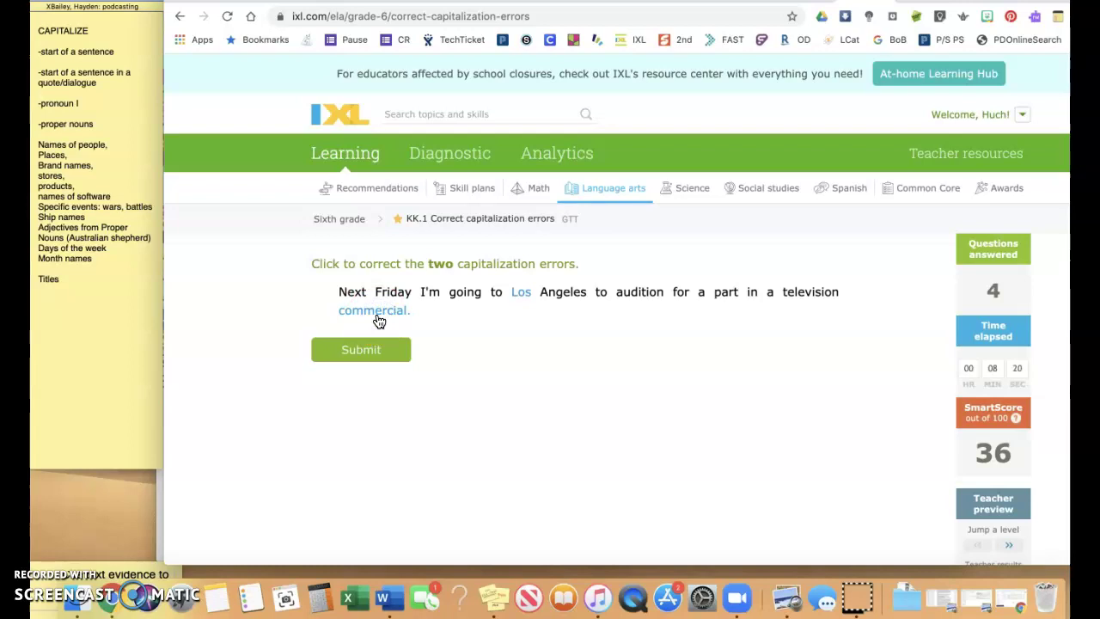
left_click(363, 349)
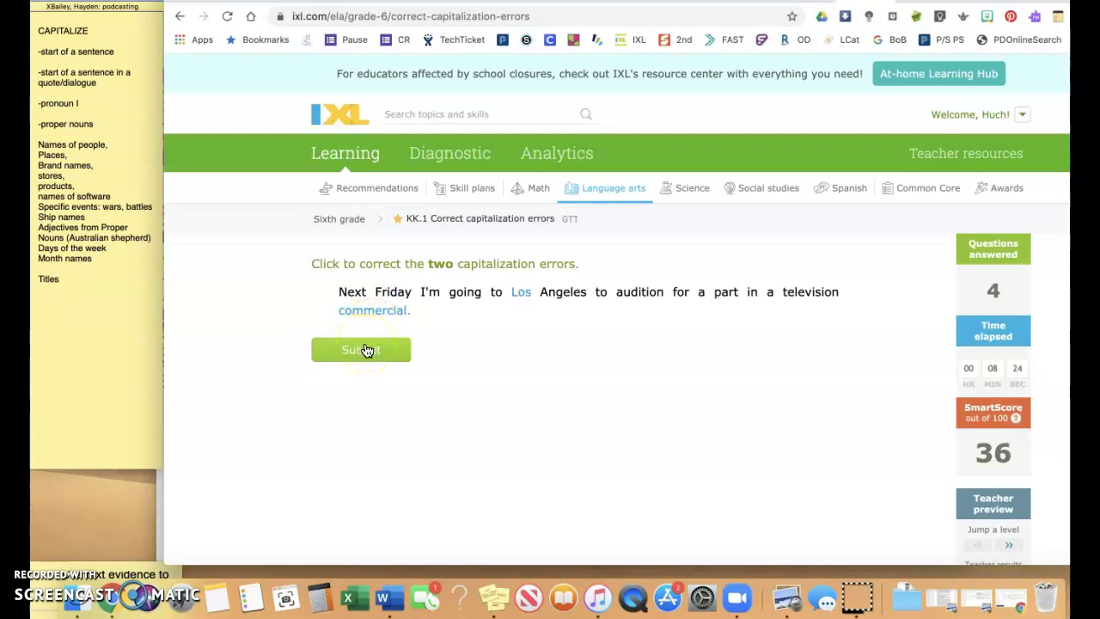
left_click(365, 349)
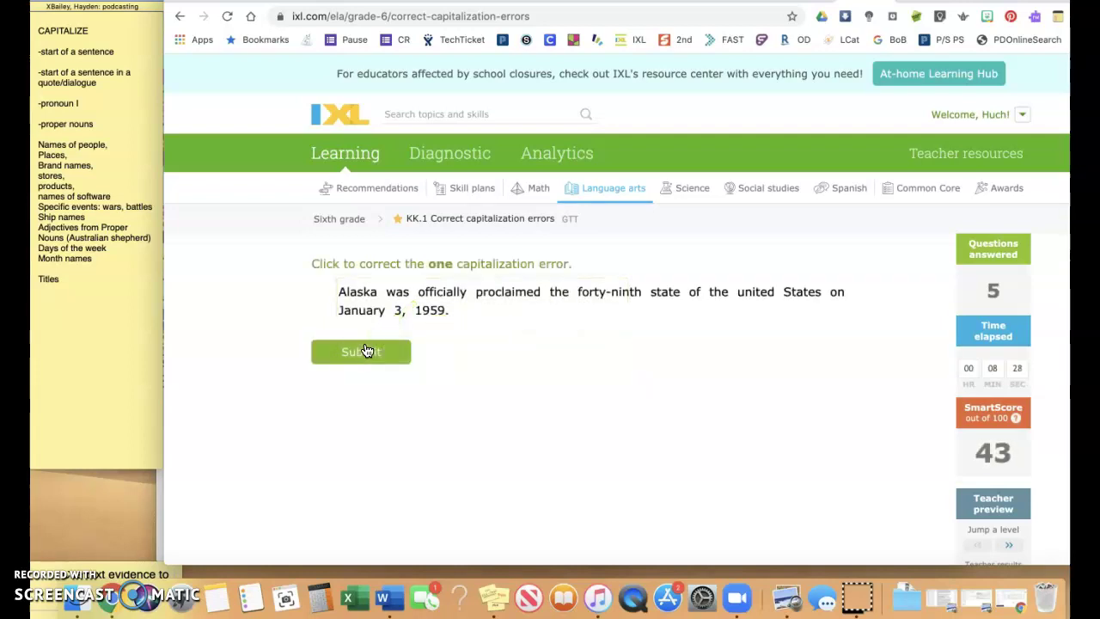
Capitalize 'united' to 'United' in the Alaska statehood sentence and submit the answer.
left_click(392, 296)
left_click(391, 308)
left_click(371, 296)
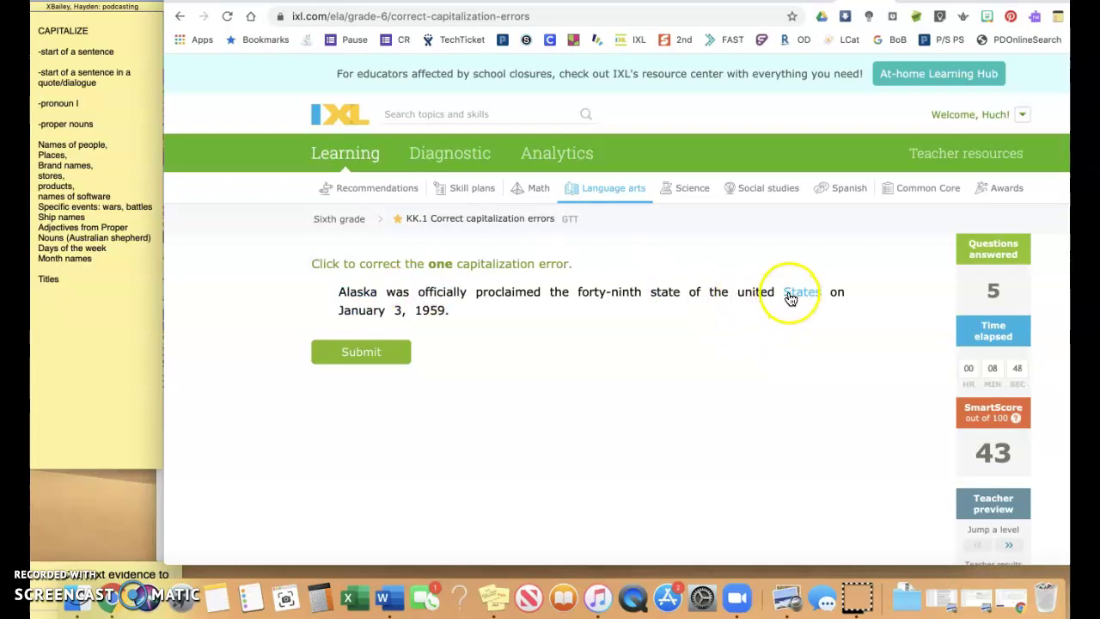
left_click(756, 292)
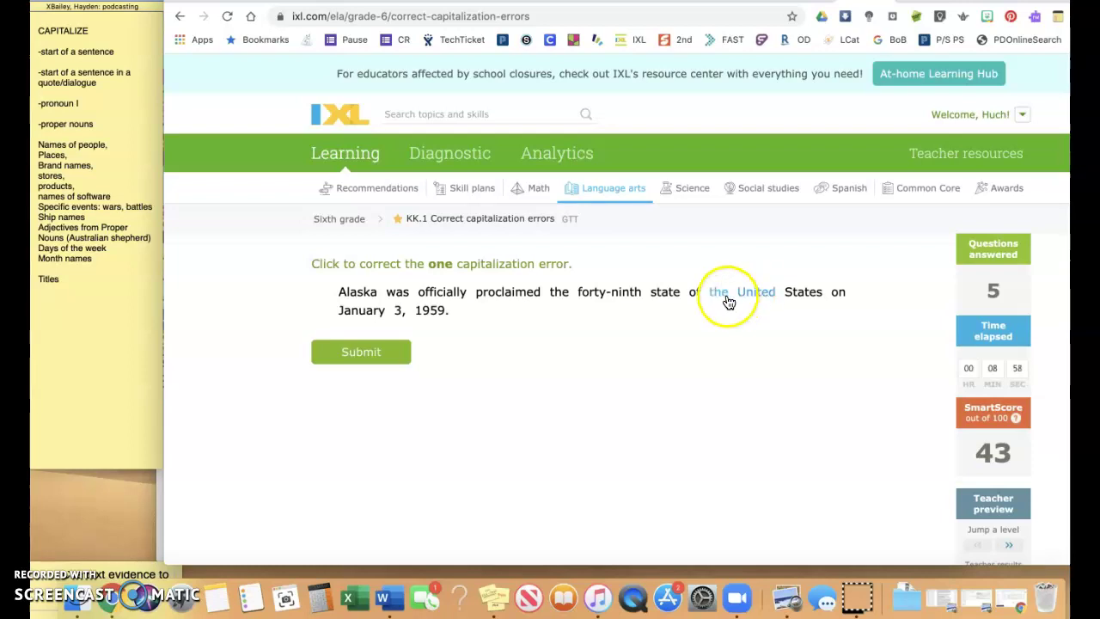
left_click(394, 351)
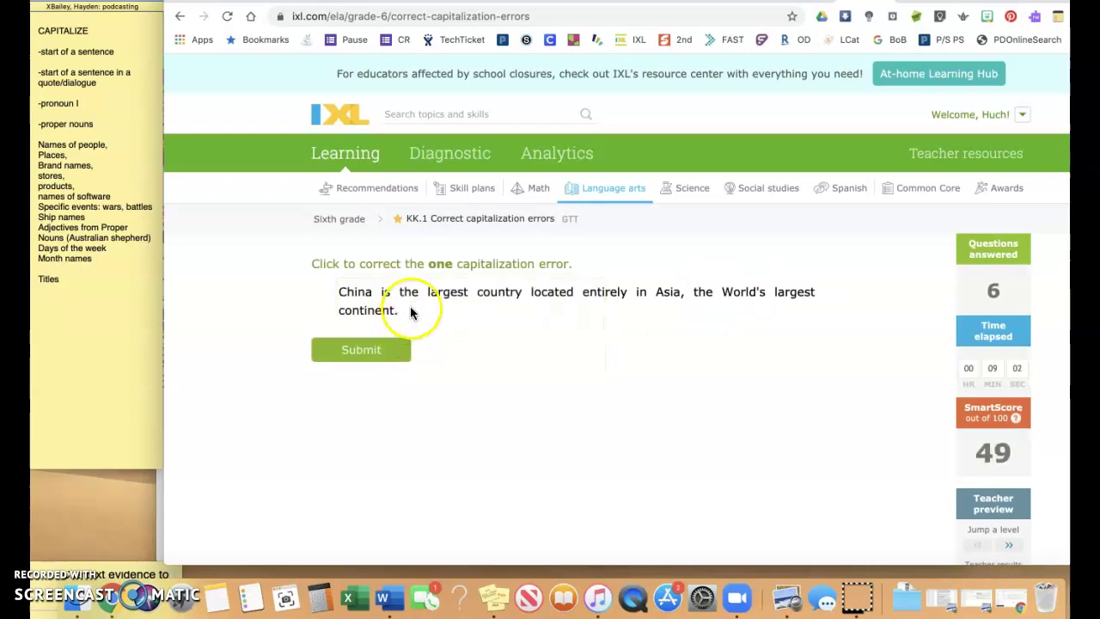
Add ':cities, countries, continents' after Places in the sticky note.
scroll(410, 313, "down", 1)
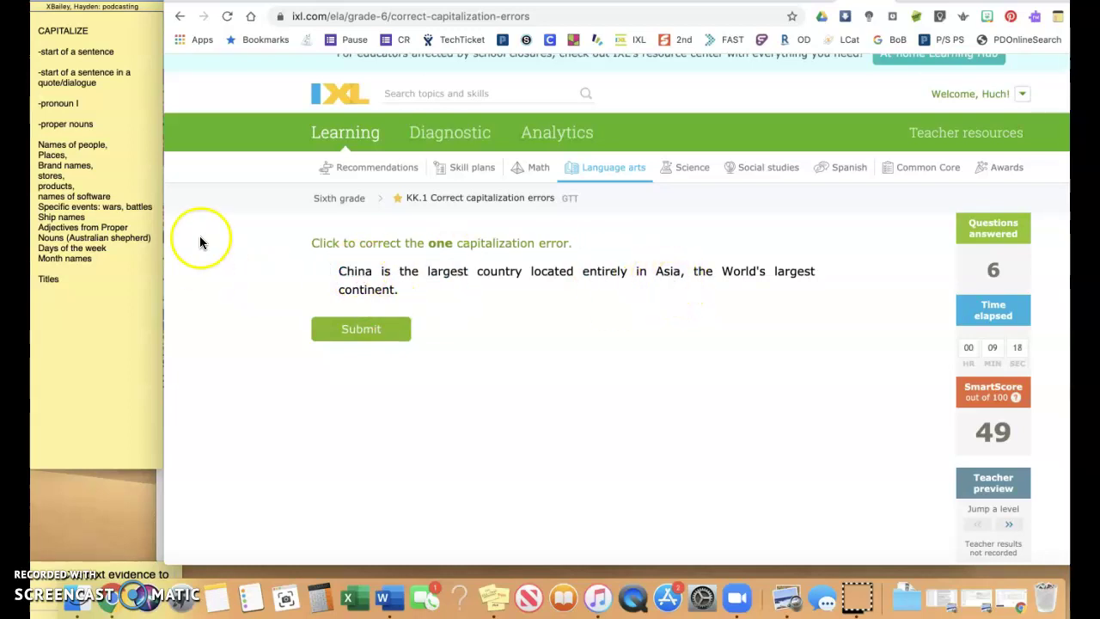
left_click(99, 151)
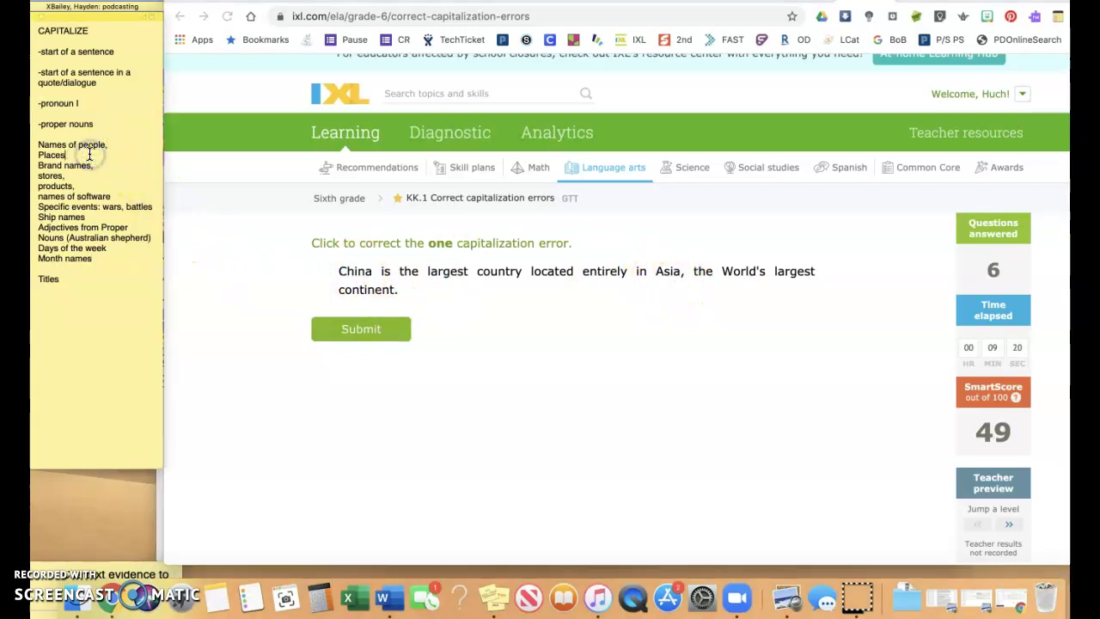
type(":cities,countries, contine")
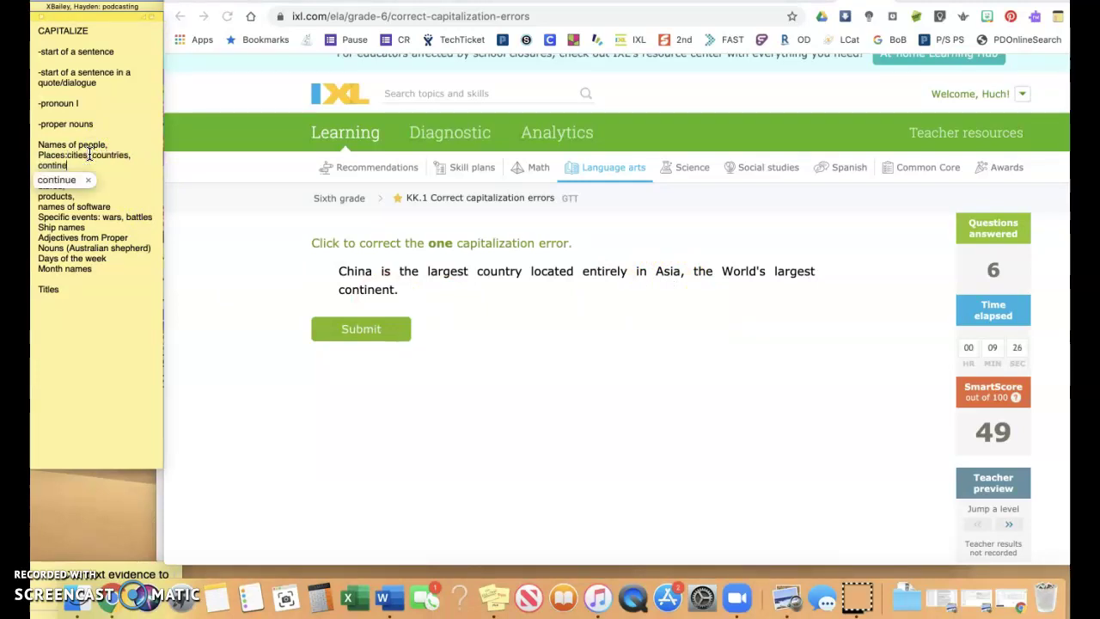
type("nts")
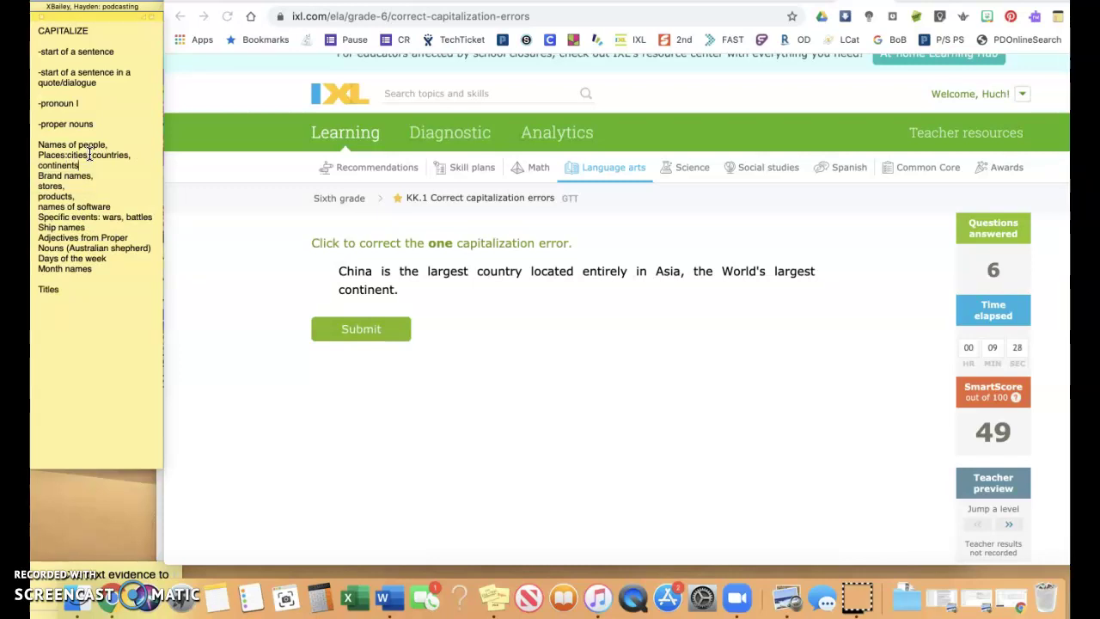
key("Return")
Add blank lines below the Names of people and Places rules in the note.
left_click(131, 140)
key("Return")
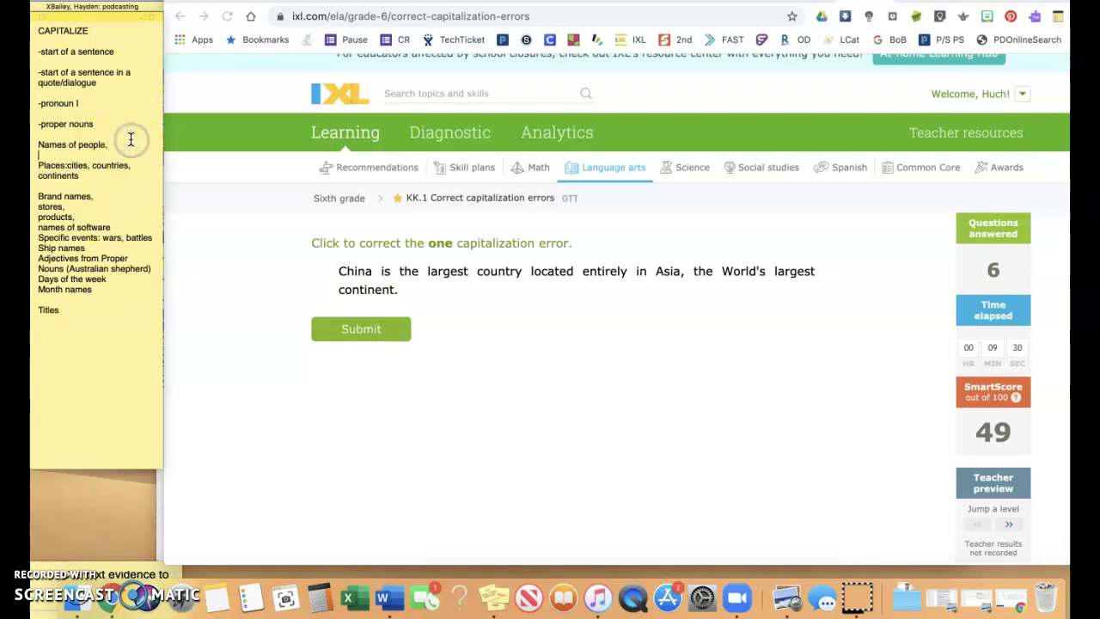
left_click(75, 186)
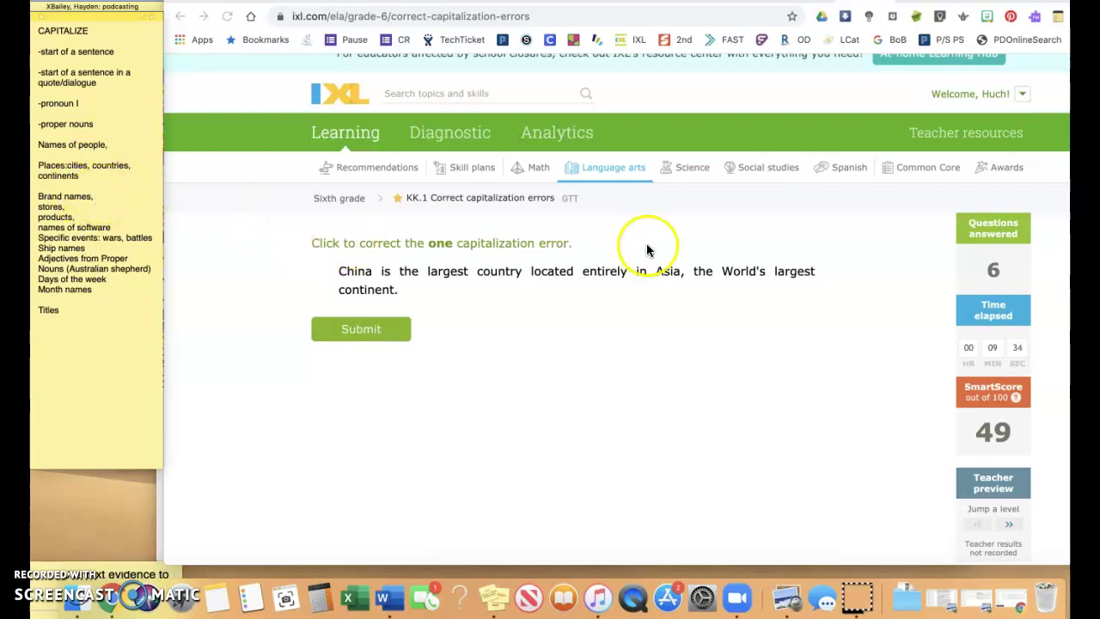
left_click(741, 271)
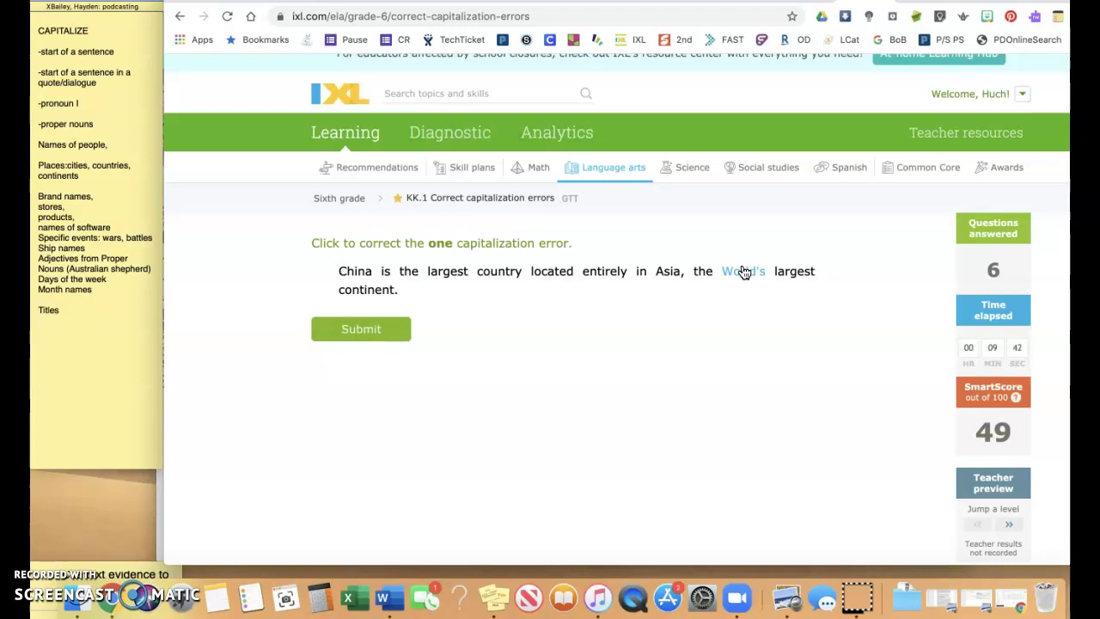
left_click(133, 161)
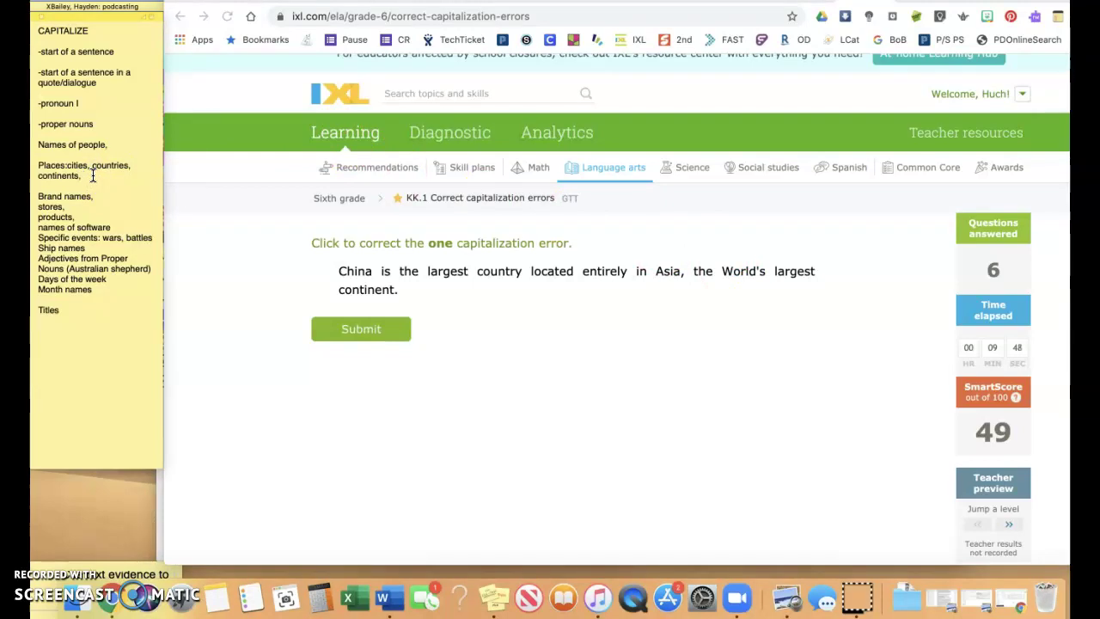
Add 'planet' to the note's Places rule, then lowercase World's in the China sentence and submit.
type("planet")
left_click(745, 274)
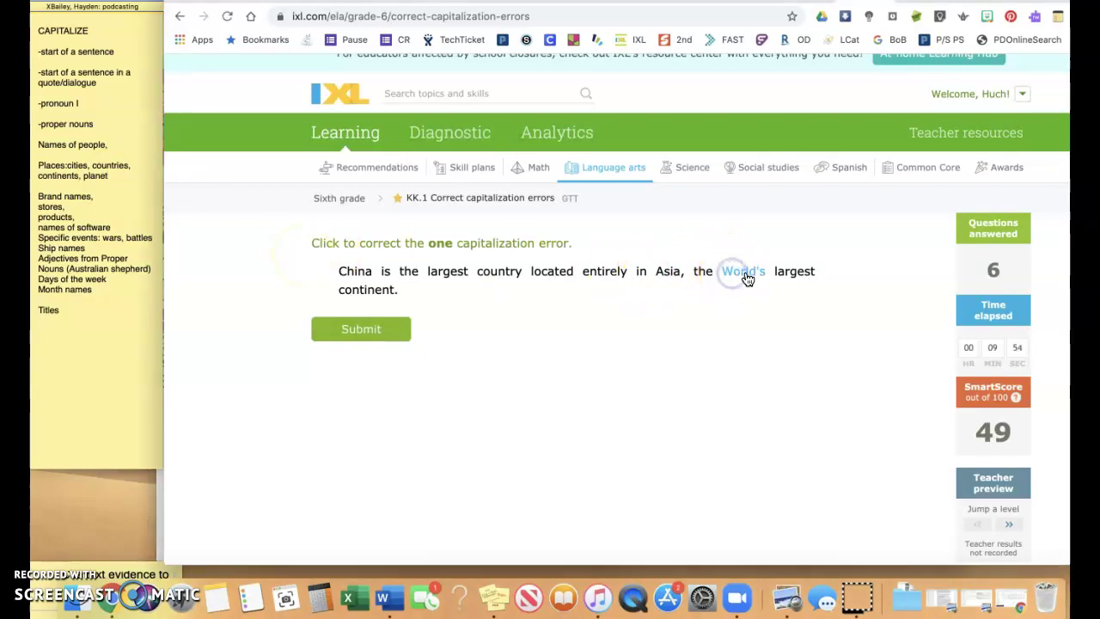
left_click(400, 328)
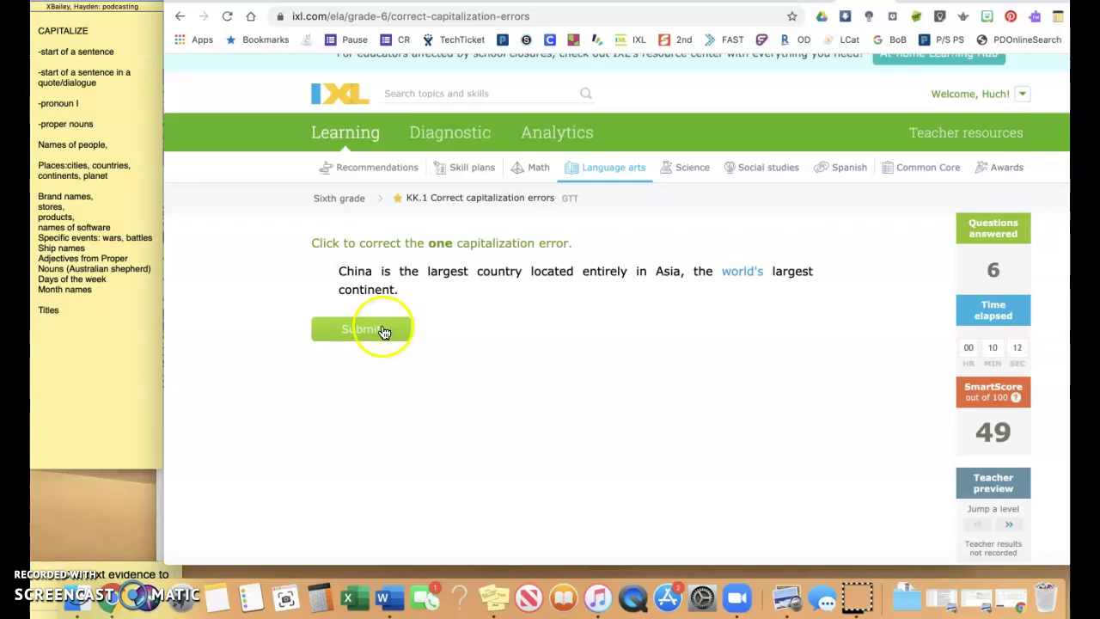
left_click(383, 332)
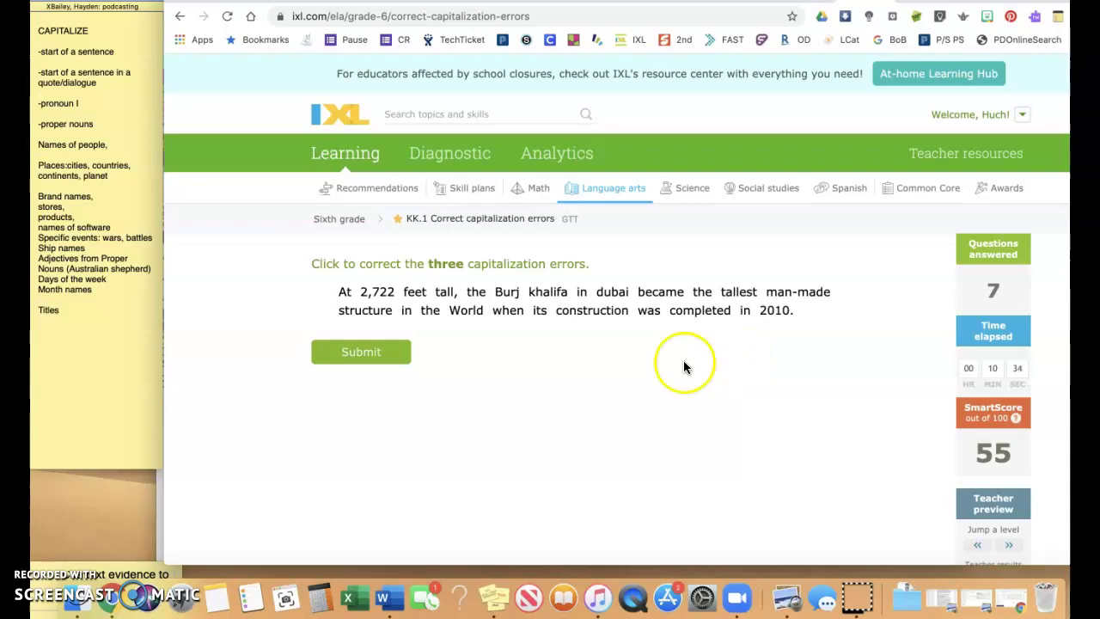
Lowercase World, note ', landmarks/build', capitalize Khalifa and Dubai, and submit the Burj sentence.
left_click(465, 310)
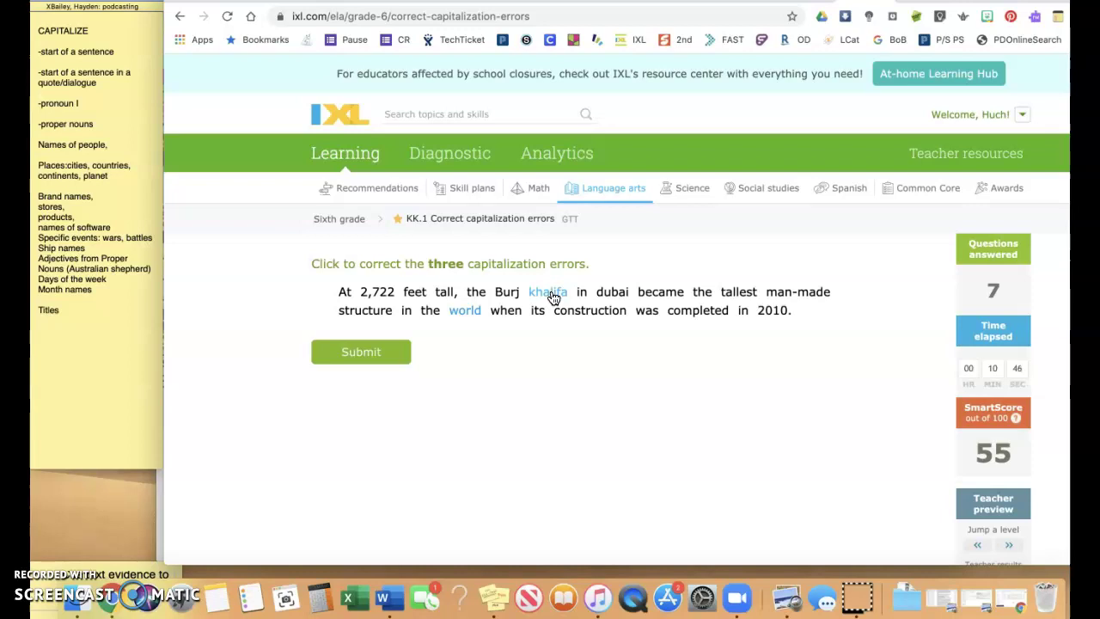
left_click(125, 169)
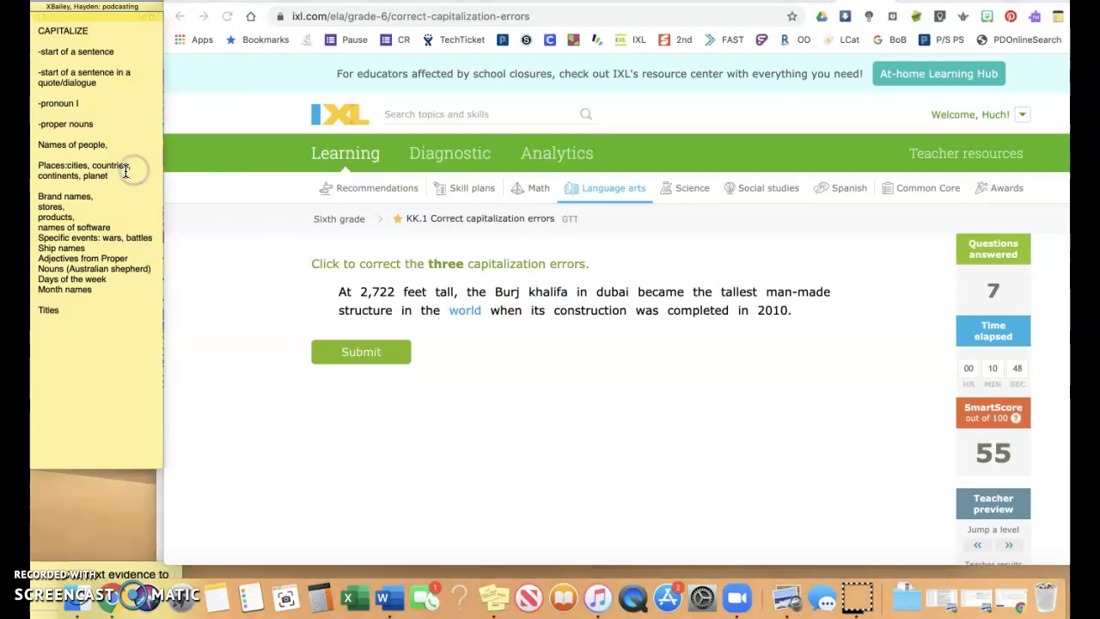
type(", landmarks/building names")
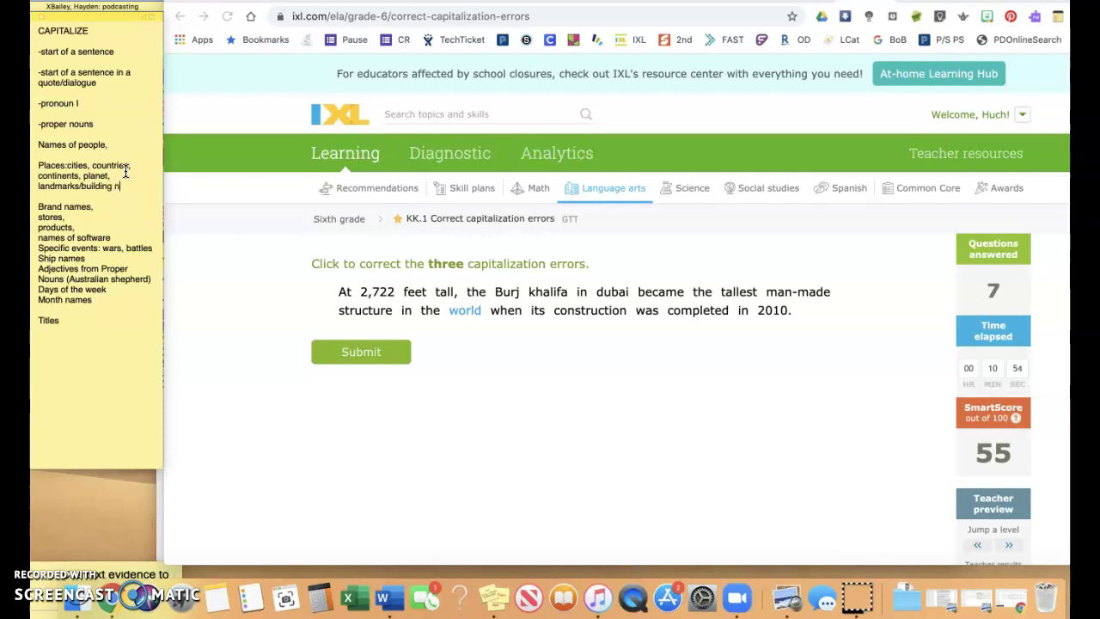
left_click(548, 295)
left_click(548, 296)
left_click(612, 296)
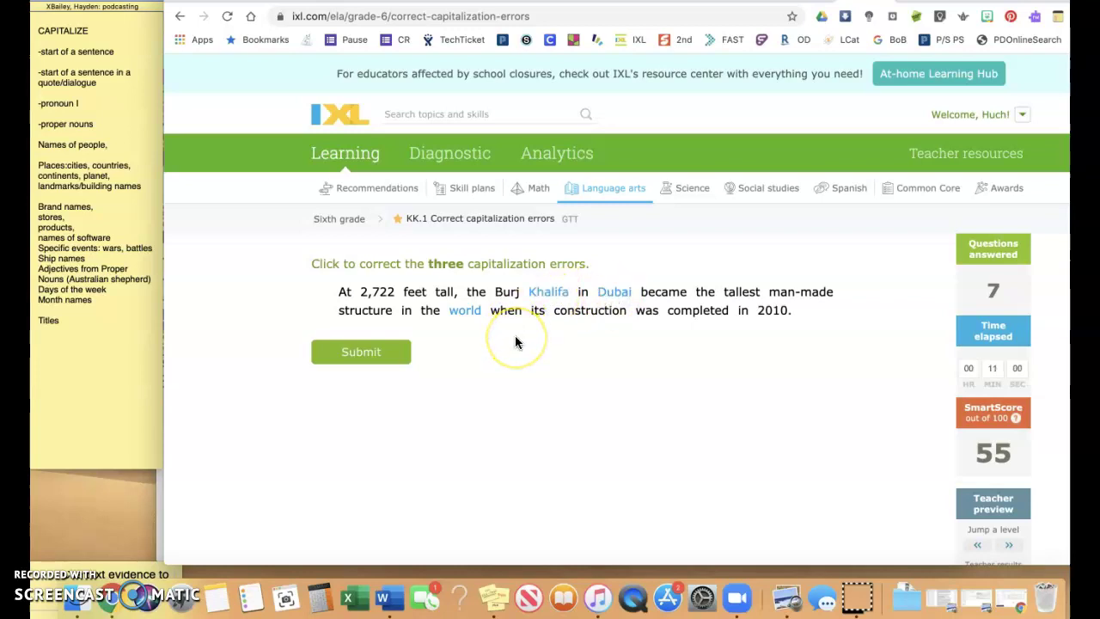
left_click(376, 359)
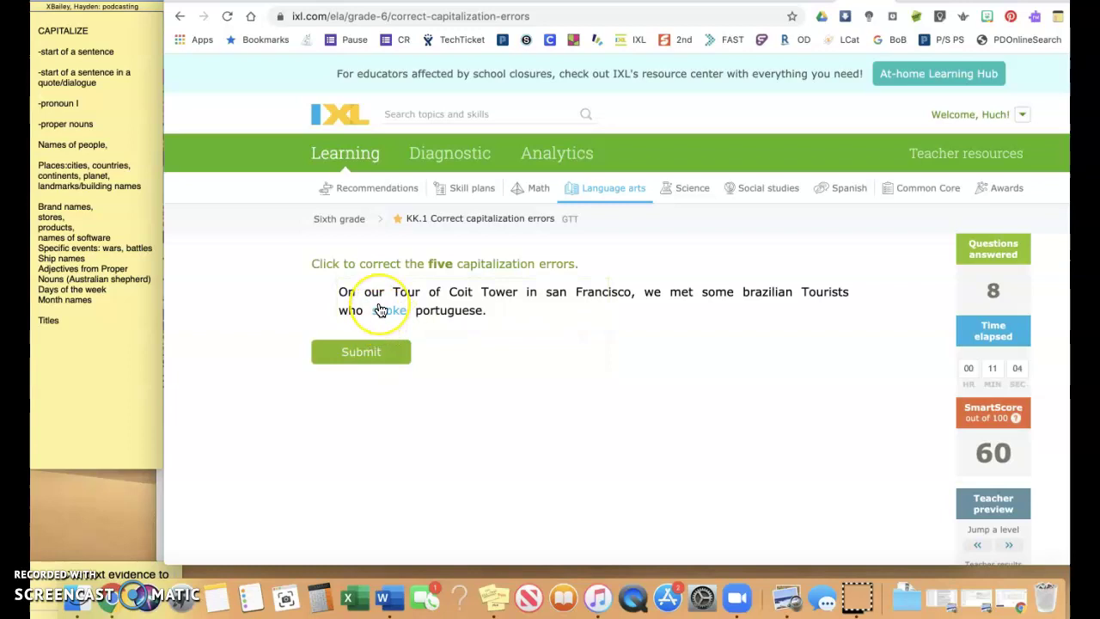
Lowercase Tour and Tourists, capitalize San, Brazilian and Portuguese, and submit the Coit Tower sentence.
scroll(379, 310, "down", 1)
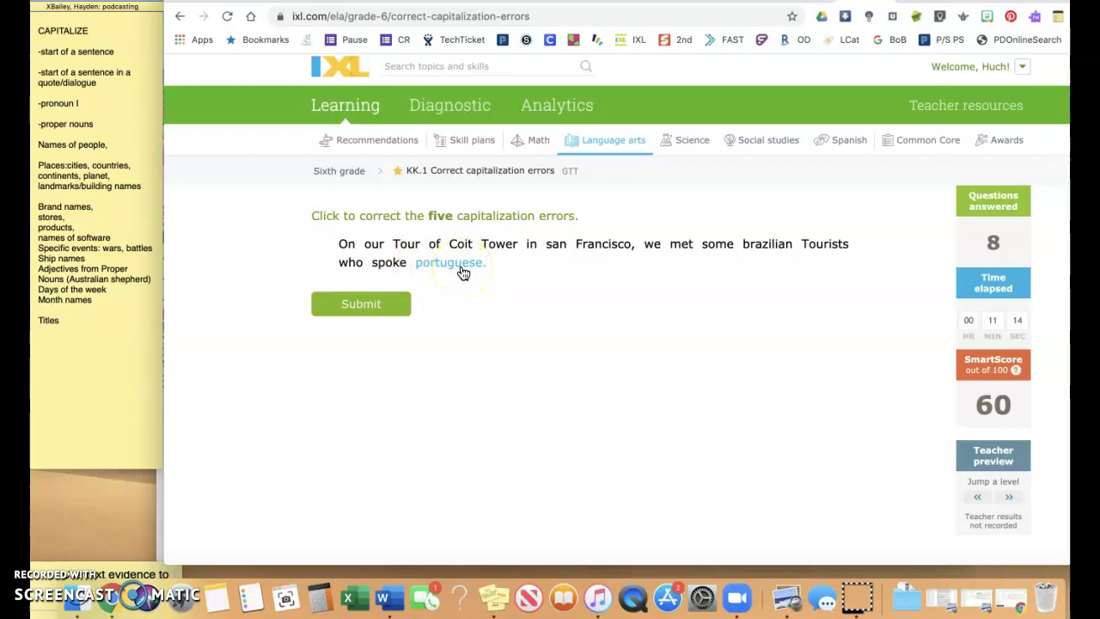
left_click(404, 245)
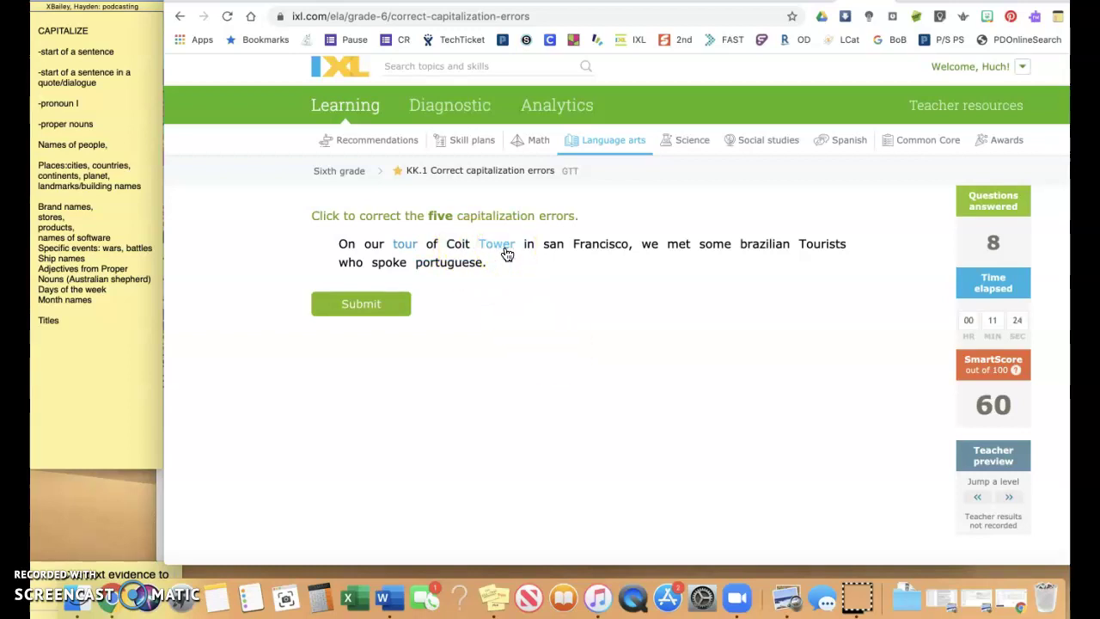
left_click(555, 245)
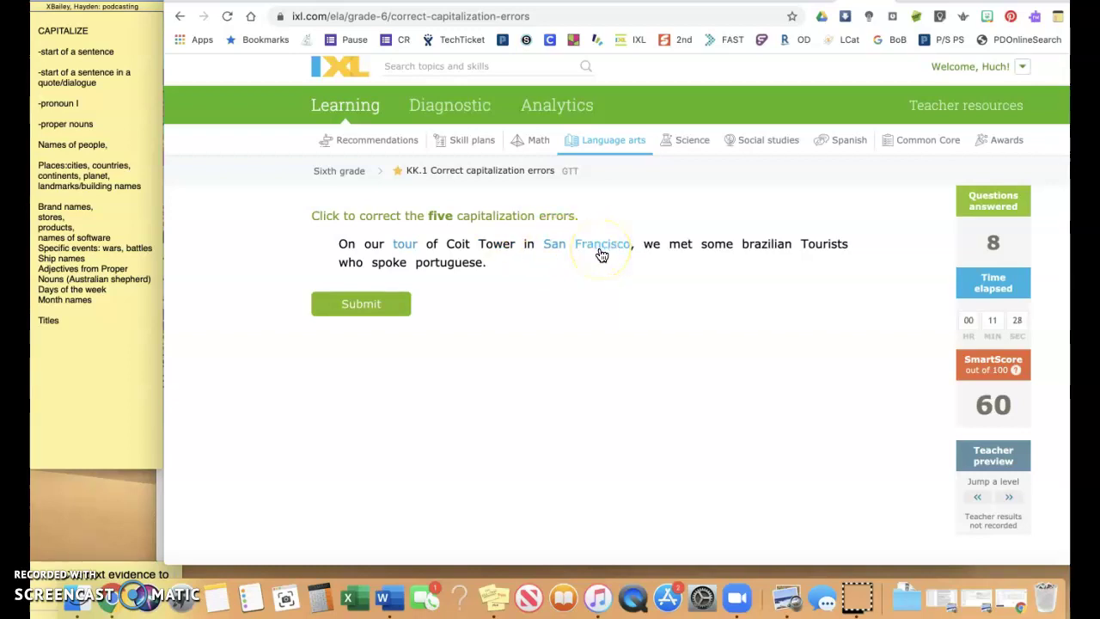
left_click(754, 247)
left_click(813, 249)
left_click(693, 255)
left_click(678, 256)
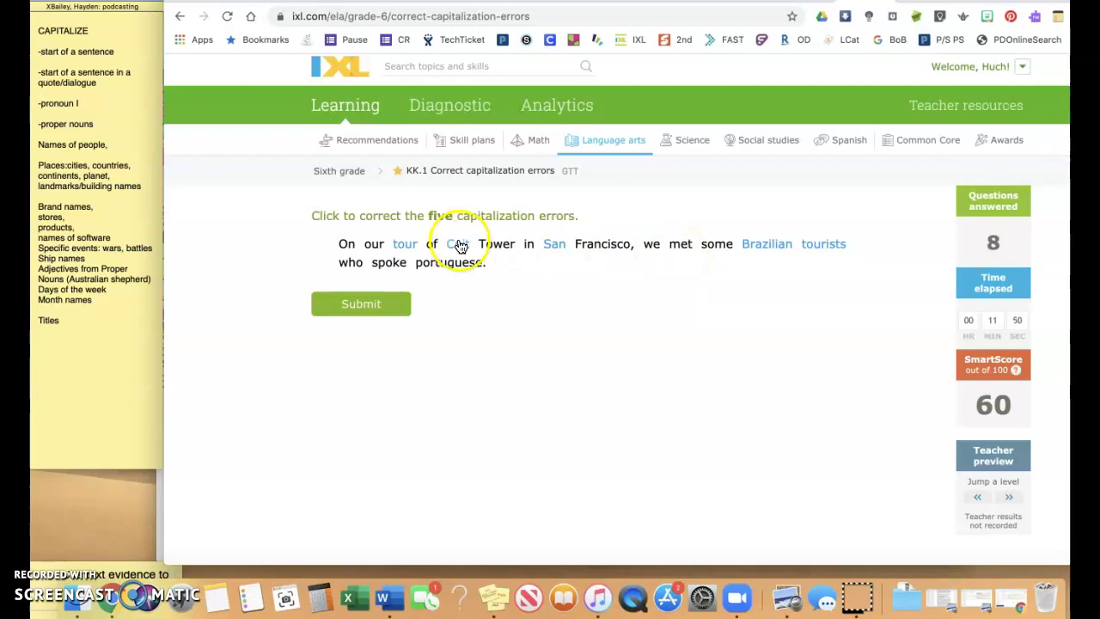
left_click(440, 264)
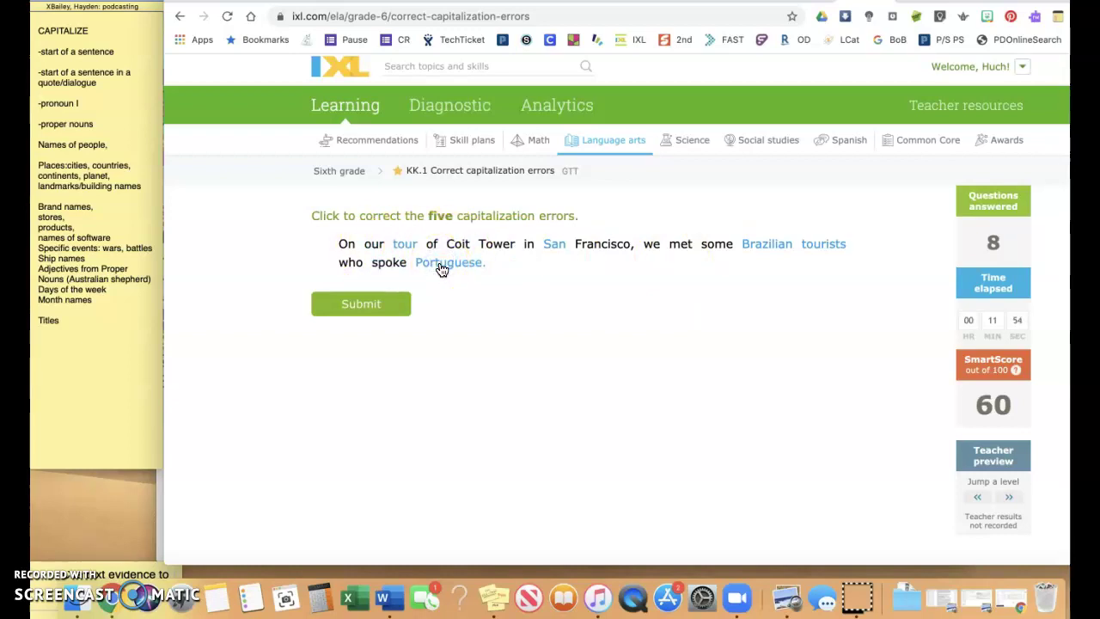
left_click(319, 304)
left_click(370, 308)
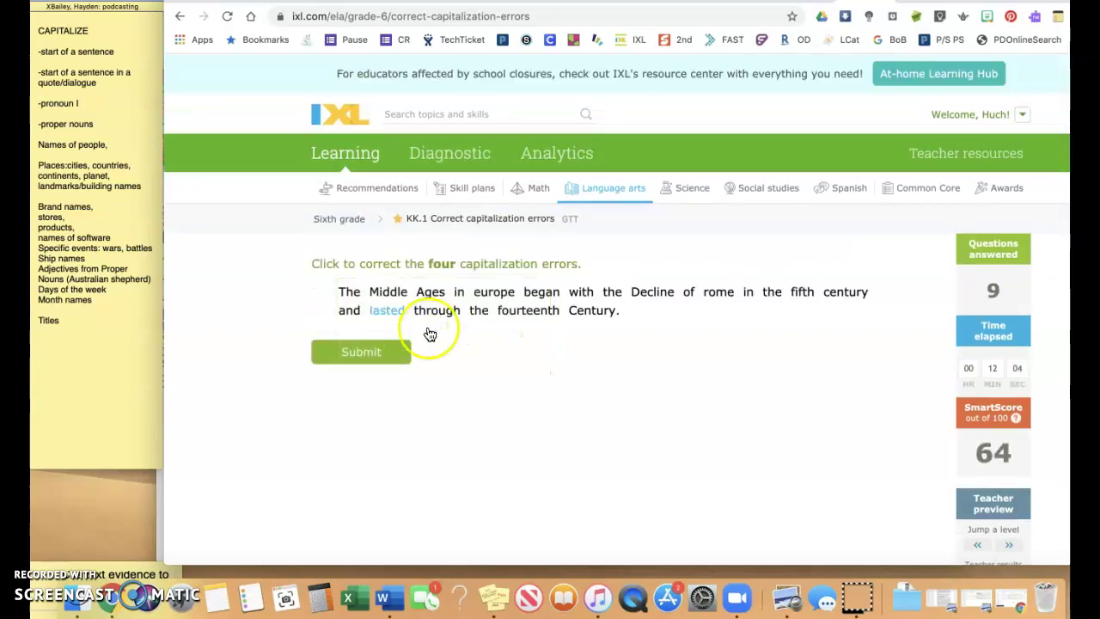
scroll(522, 383, "down", 1)
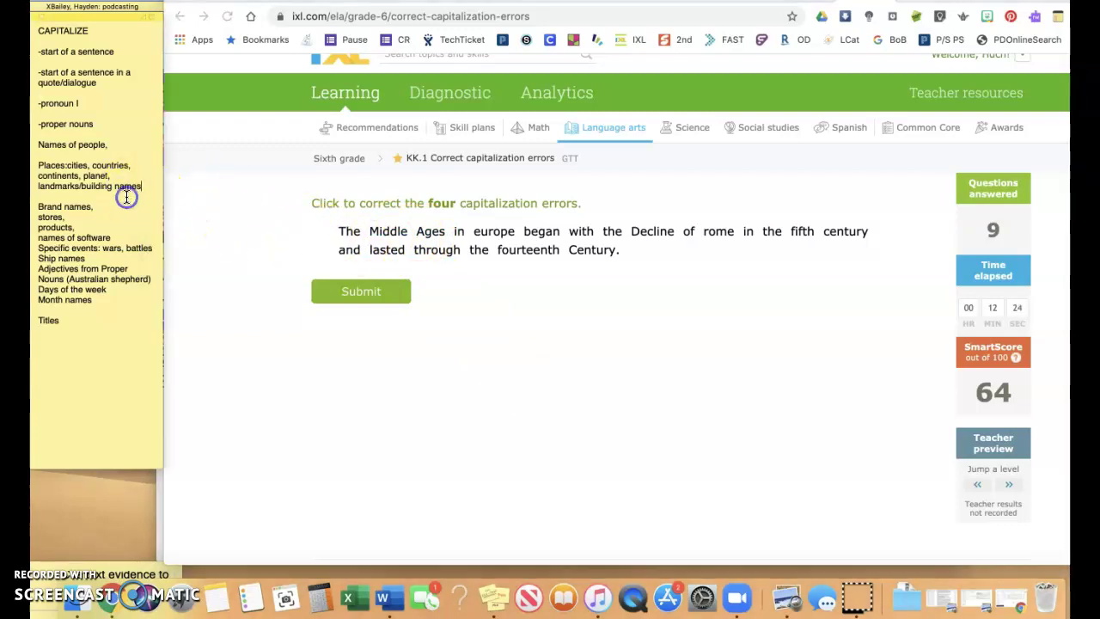
Add a 'Specific time periods' rule on a new line after the places rule.
left_click(159, 187)
key("Return")
Insert blank lines after the Brand names, stores, products and names of software rules.
key("Return")
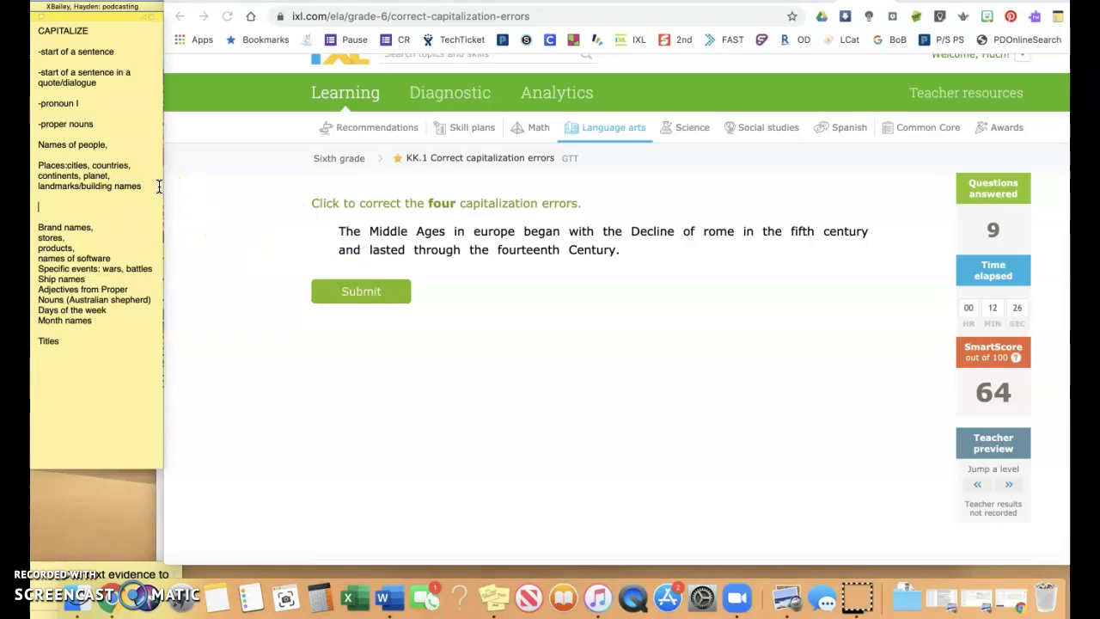
type("Specific time periods")
left_click(125, 221)
left_click(97, 227)
key("Return")
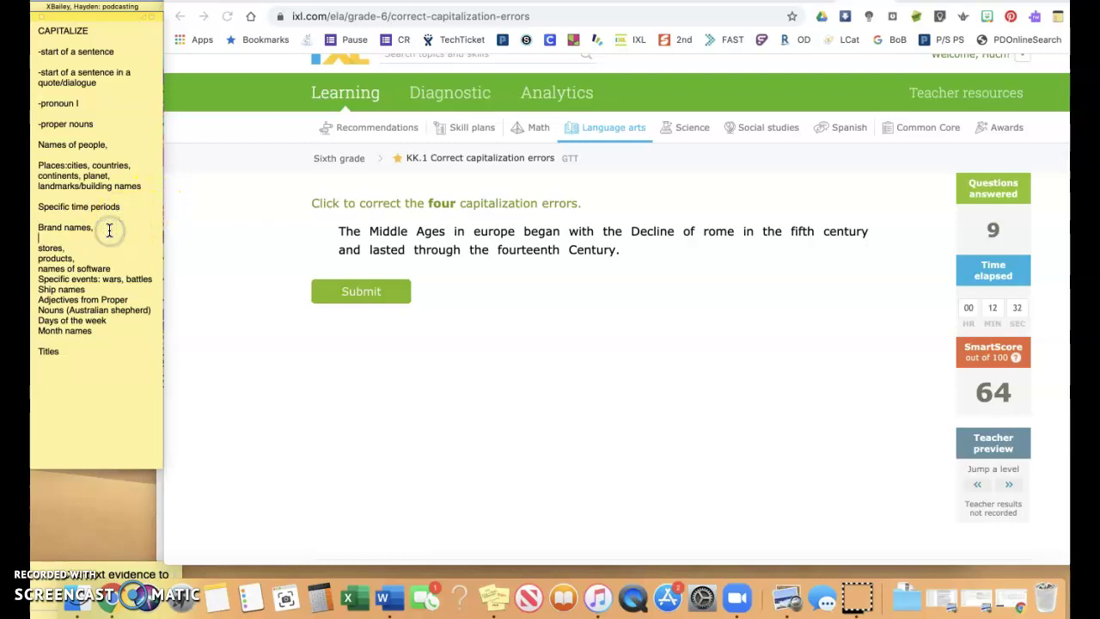
left_click(90, 248)
key("Return")
left_click(86, 269)
key("Return")
left_click(114, 289)
Space out the specific events, Ship names, Australian shepherd and Month names lines.
key("Return")
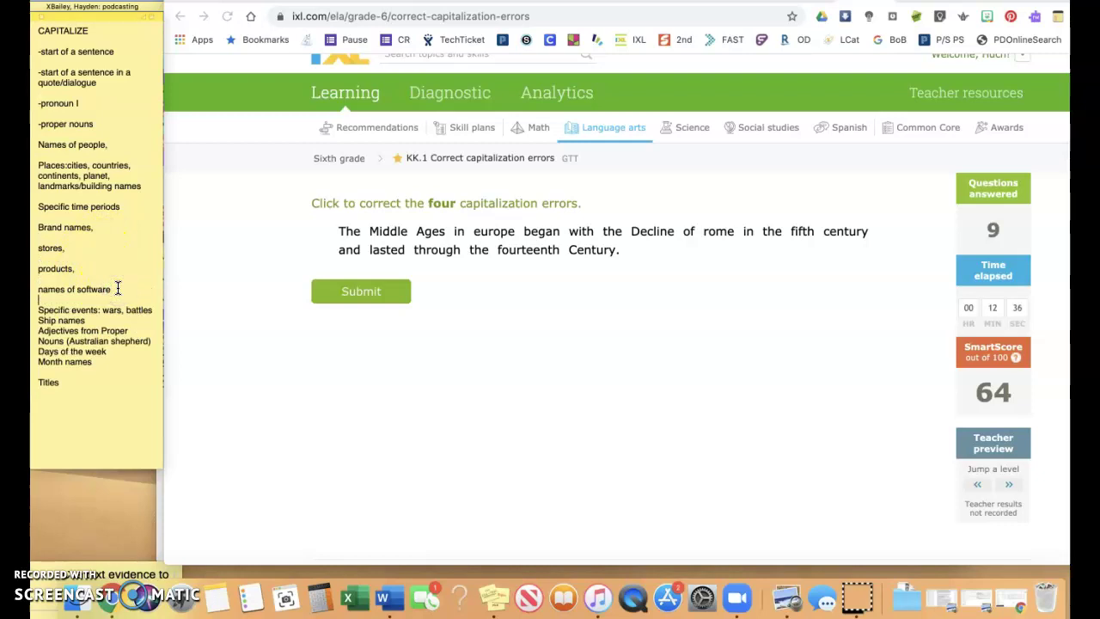
left_click(133, 310)
left_click(153, 310)
key("Return")
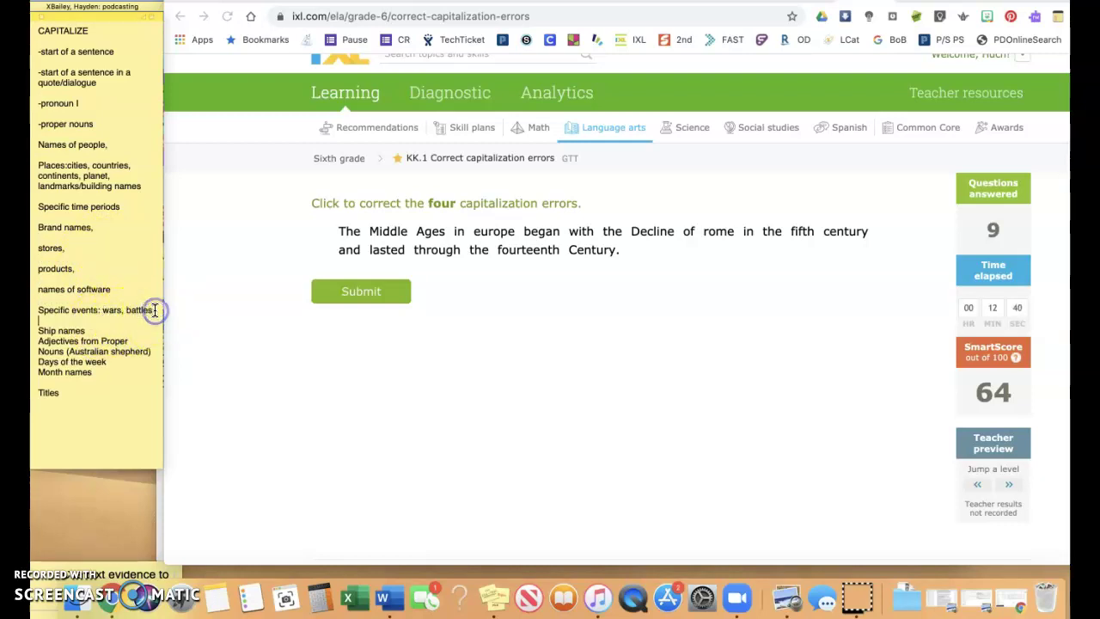
left_click(118, 330)
key("Return")
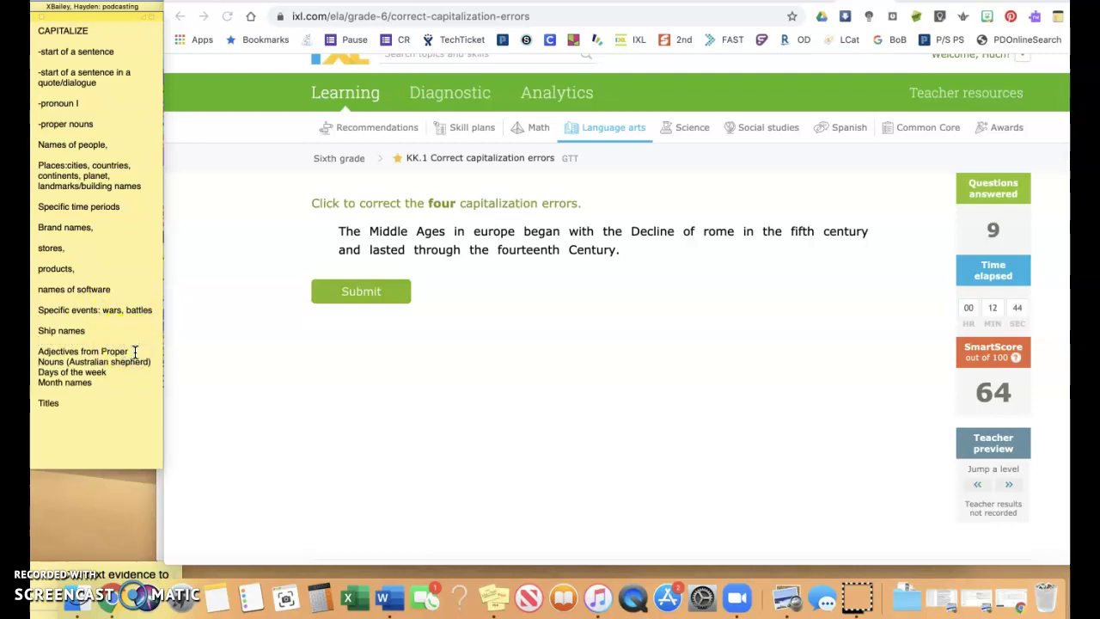
left_click(148, 362)
key("Return")
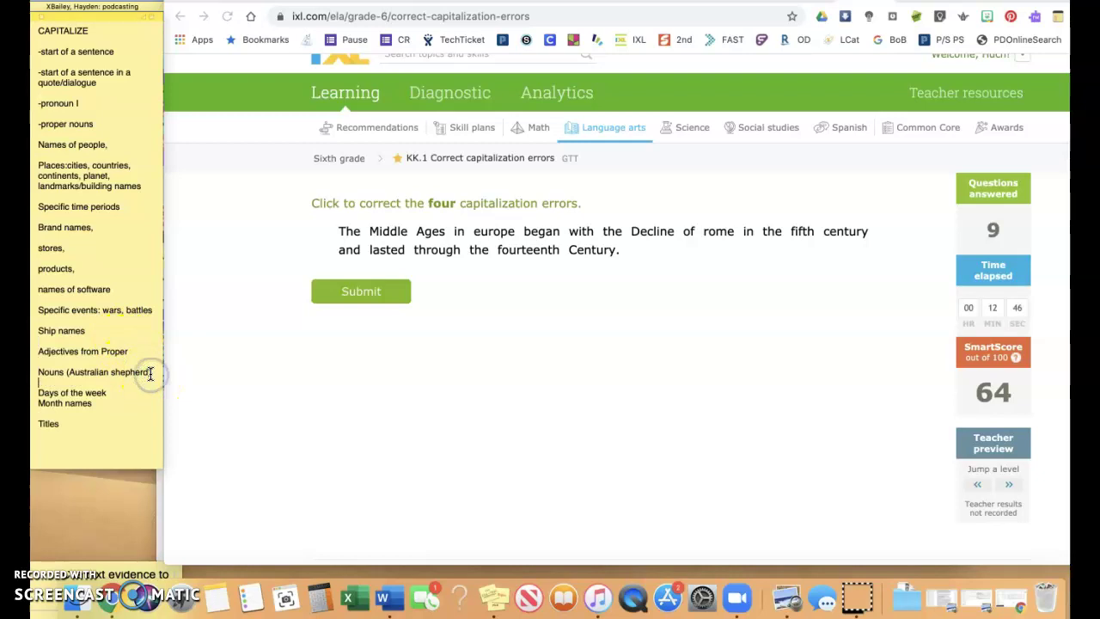
left_click(128, 392)
key("Return")
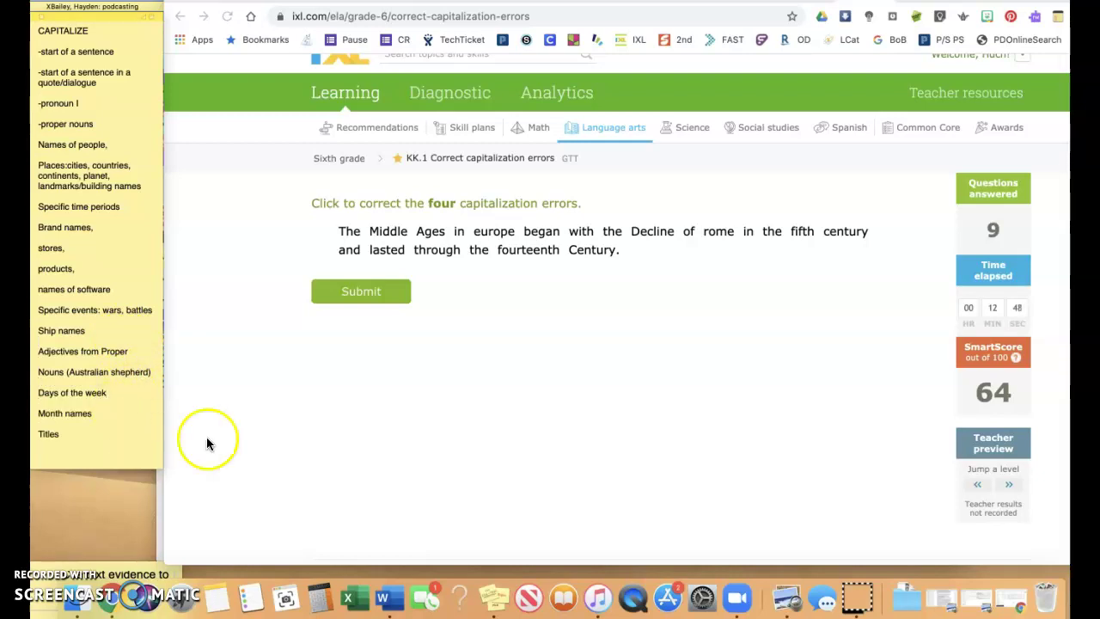
Toggle europe, Decline and rome in the Middle Ages sentence to Europe, decline and Rome.
left_click(490, 234)
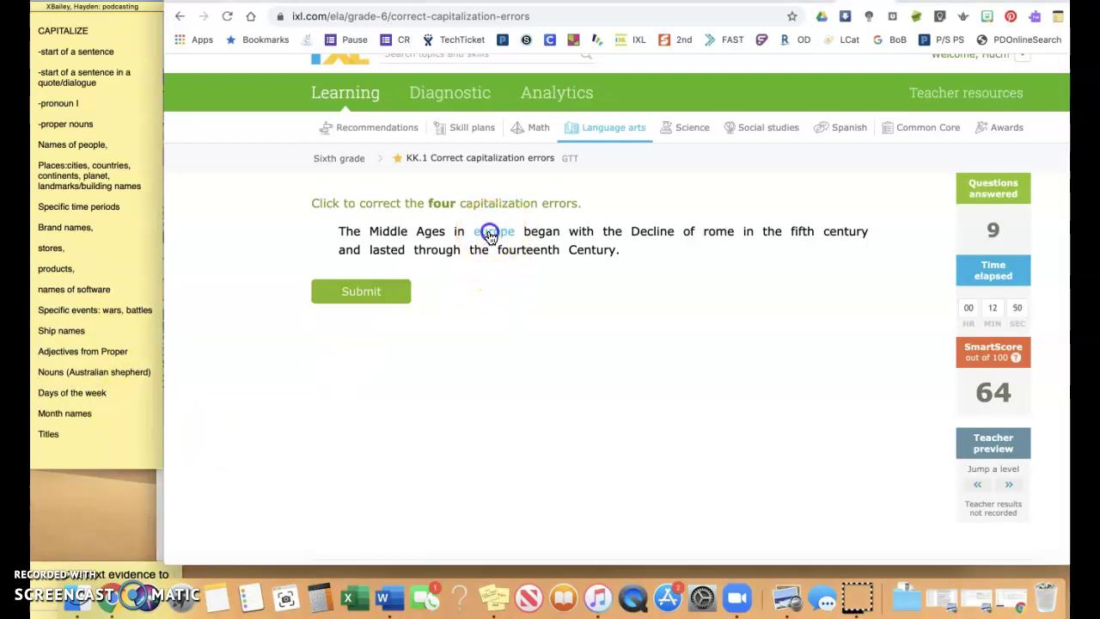
left_click(656, 229)
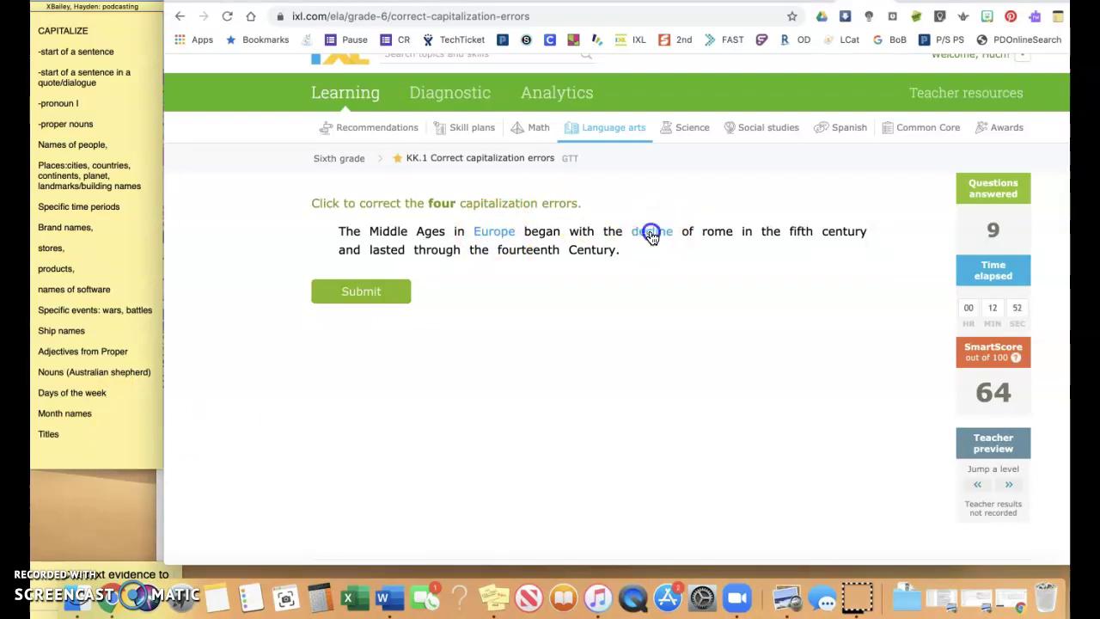
left_click(720, 232)
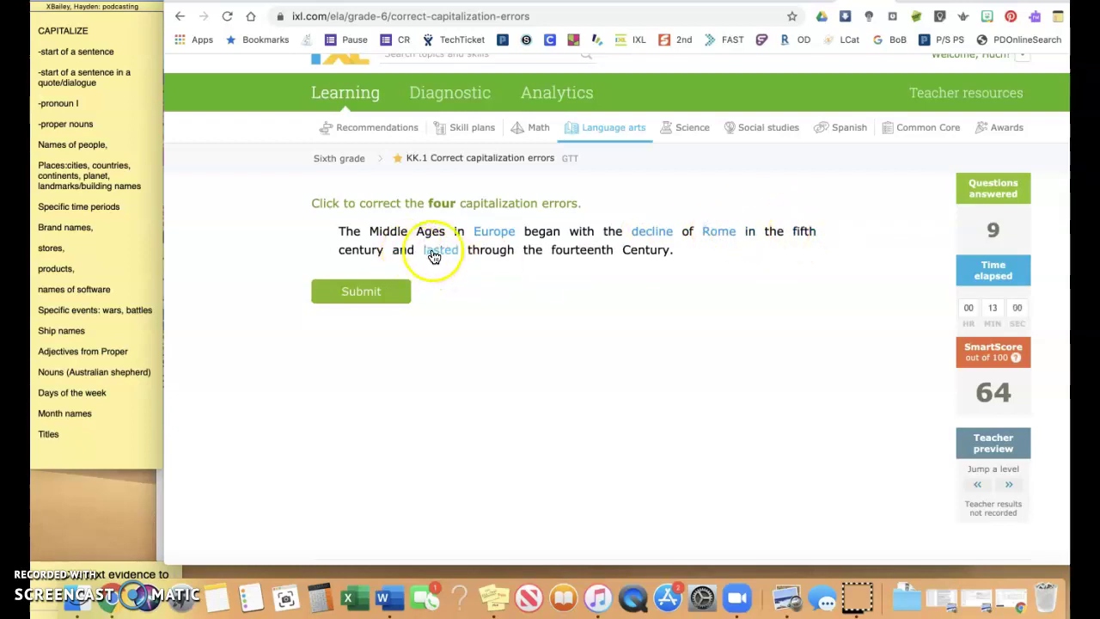
Lowercase Century in the Middle Ages sentence and submit the answer.
left_click(634, 251)
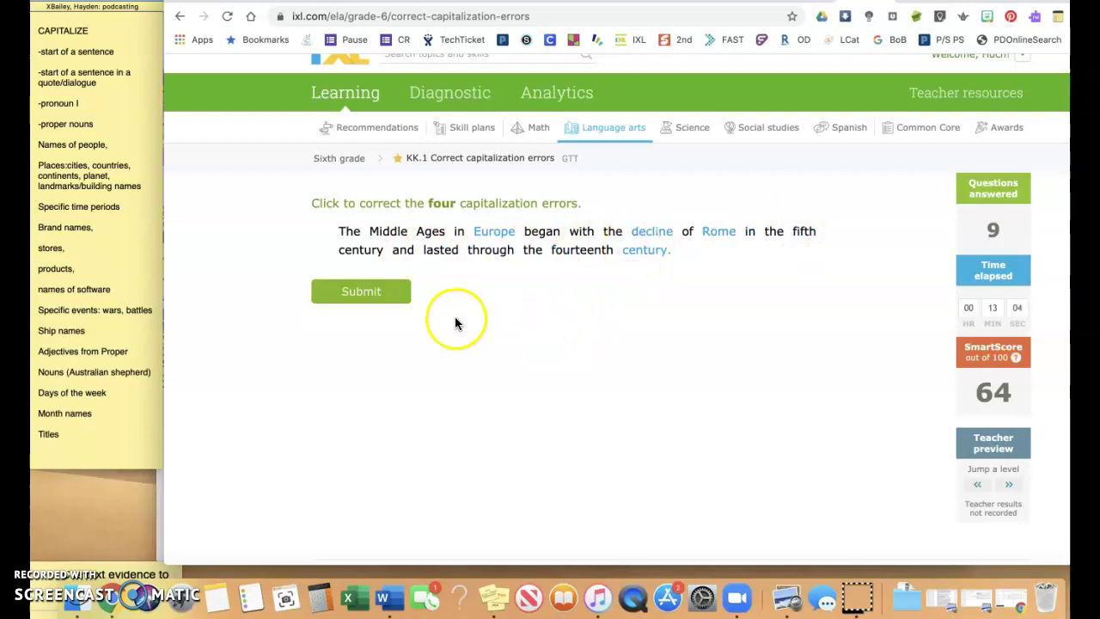
left_click(388, 294)
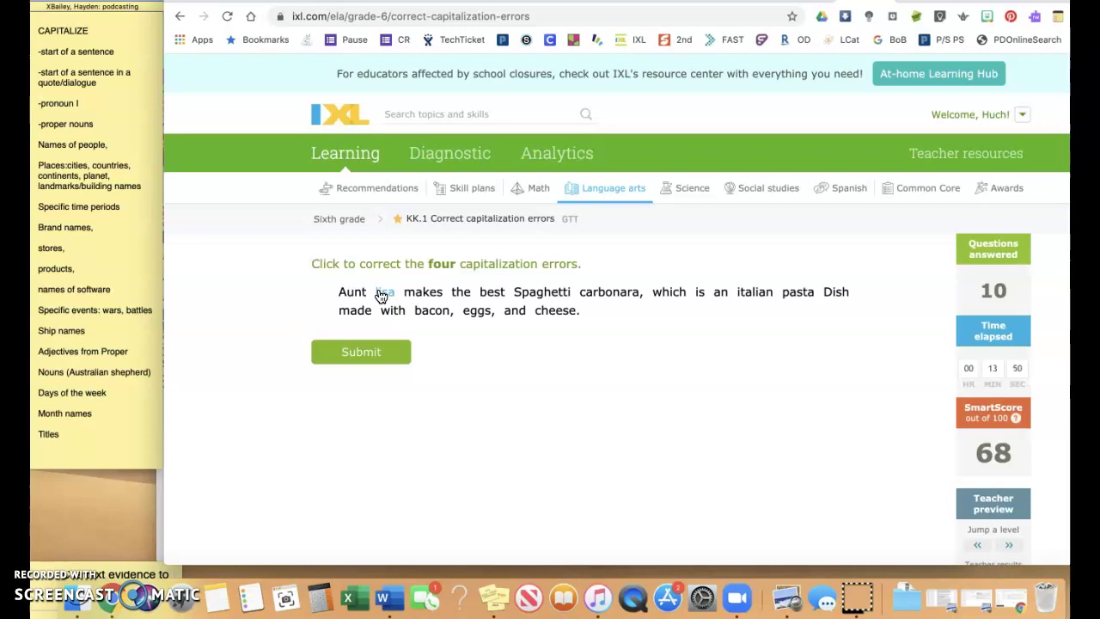
Capitalize Lisa and Italian, lowercase spaghetti and dish, and submit the carbonara sentence.
left_click(355, 297)
left_click(381, 295)
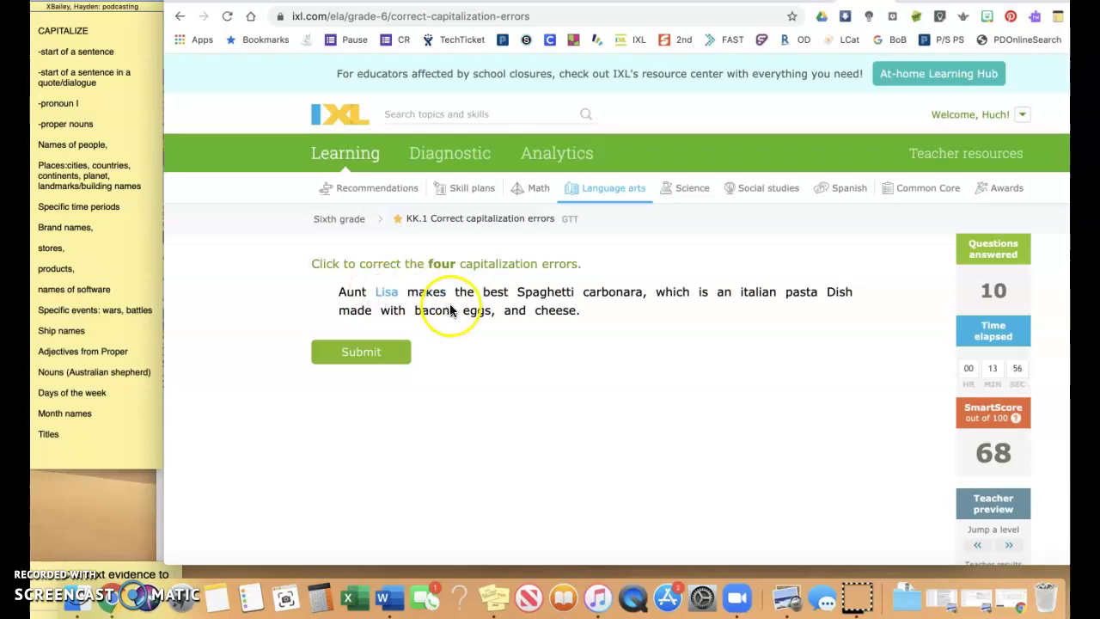
left_click(543, 295)
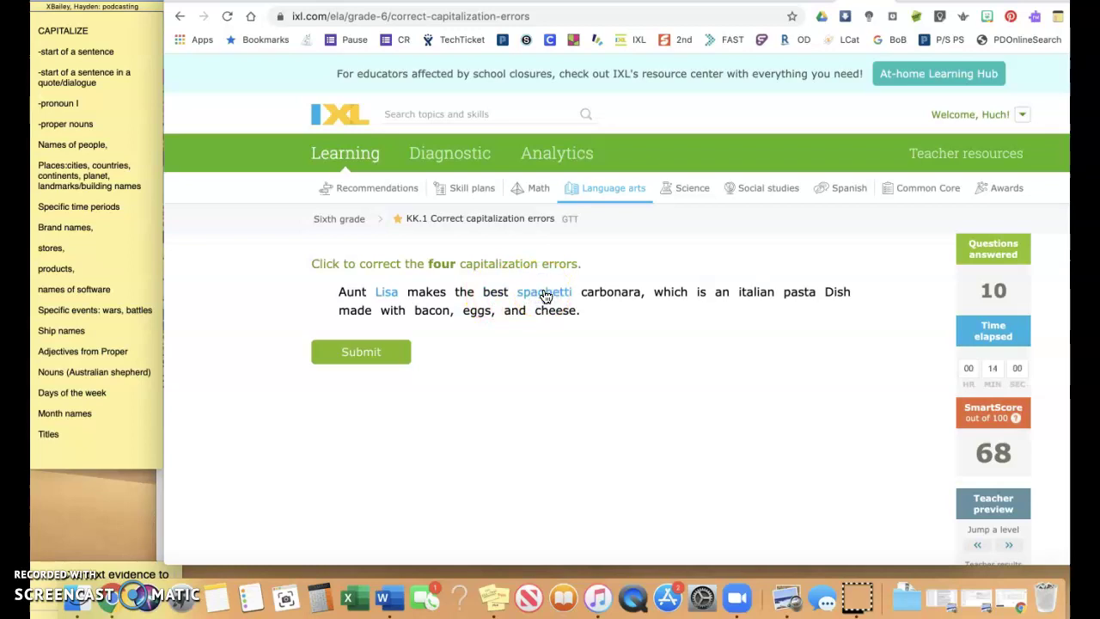
left_click(604, 297)
left_click(677, 294)
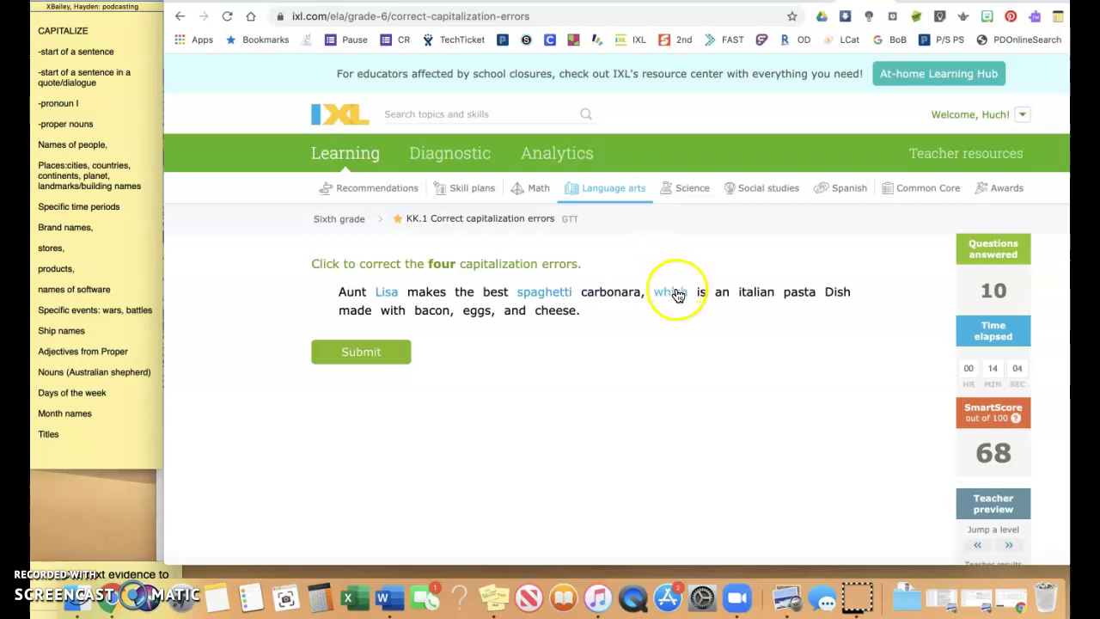
left_click(756, 295)
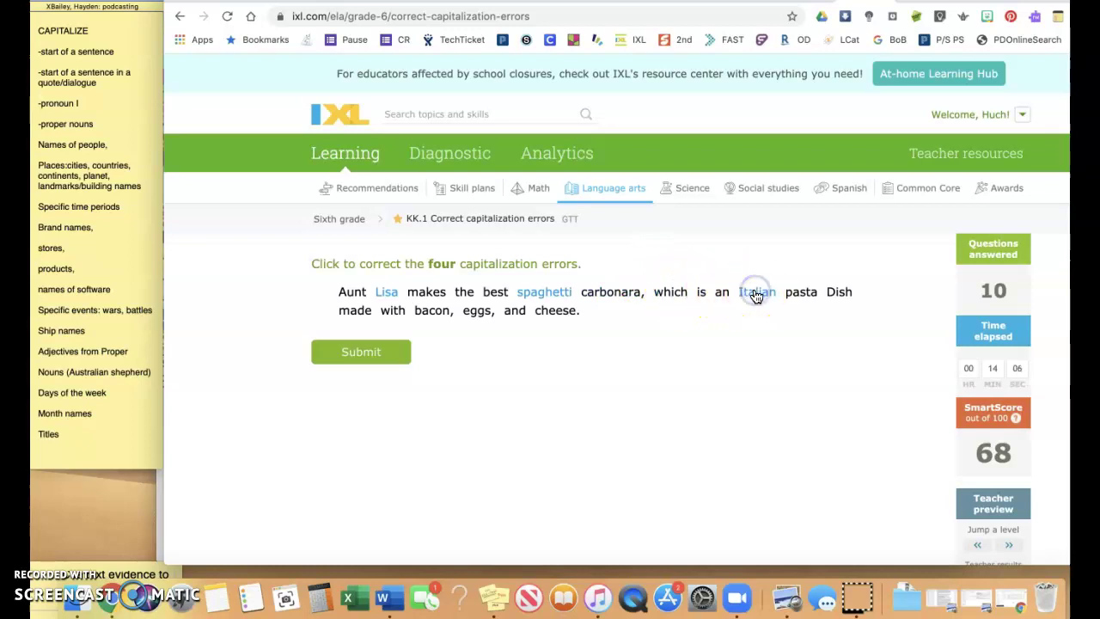
left_click(840, 292)
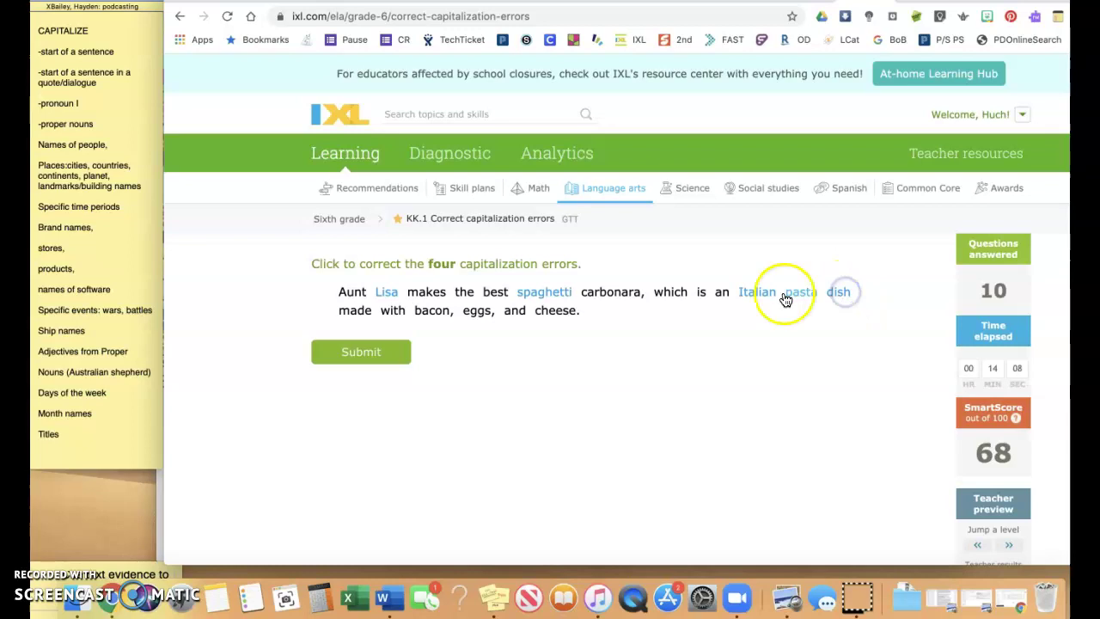
left_click(758, 298)
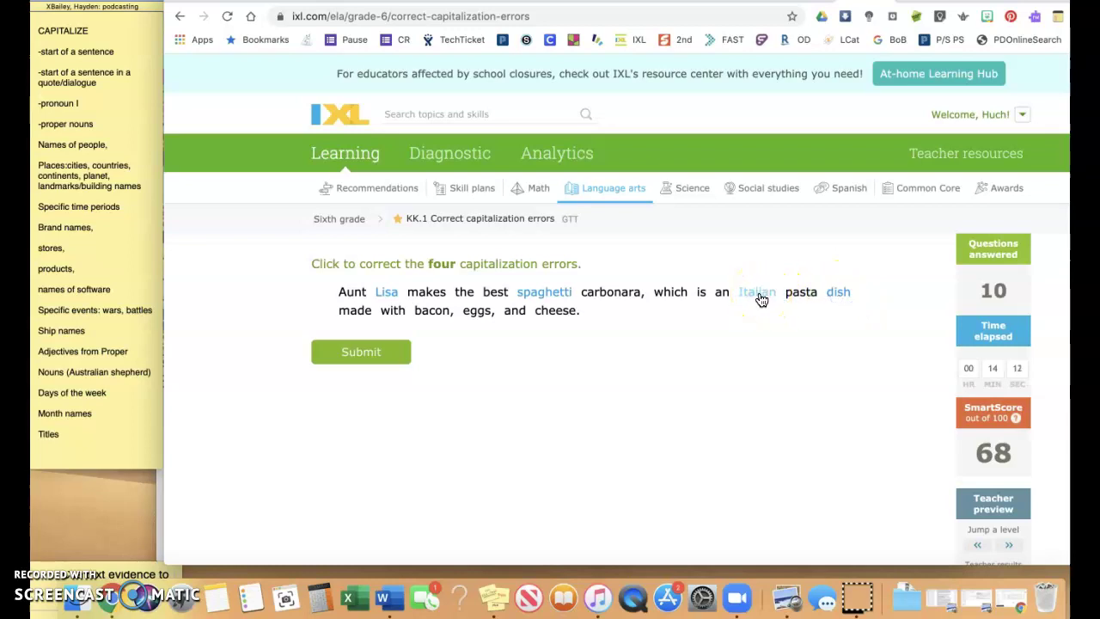
left_click(385, 295)
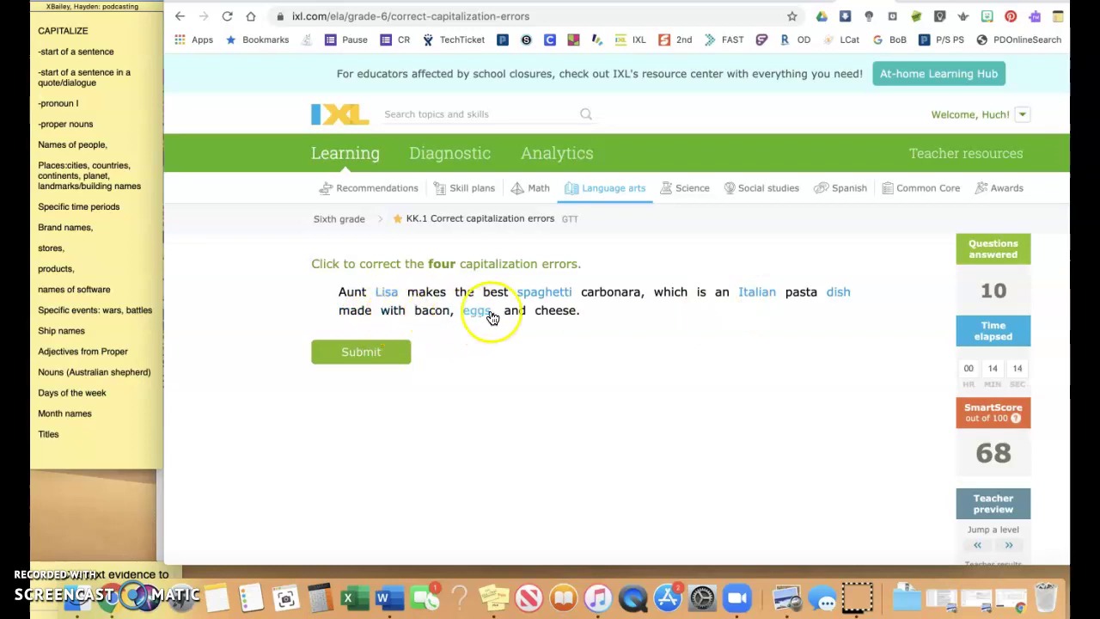
left_click(357, 356)
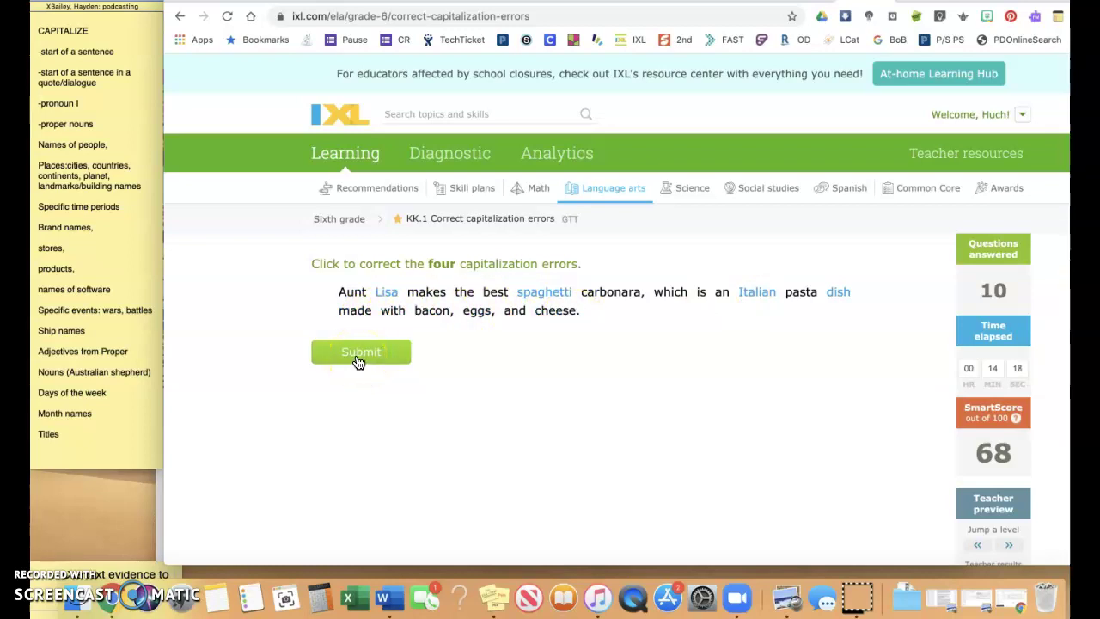
left_click(387, 296)
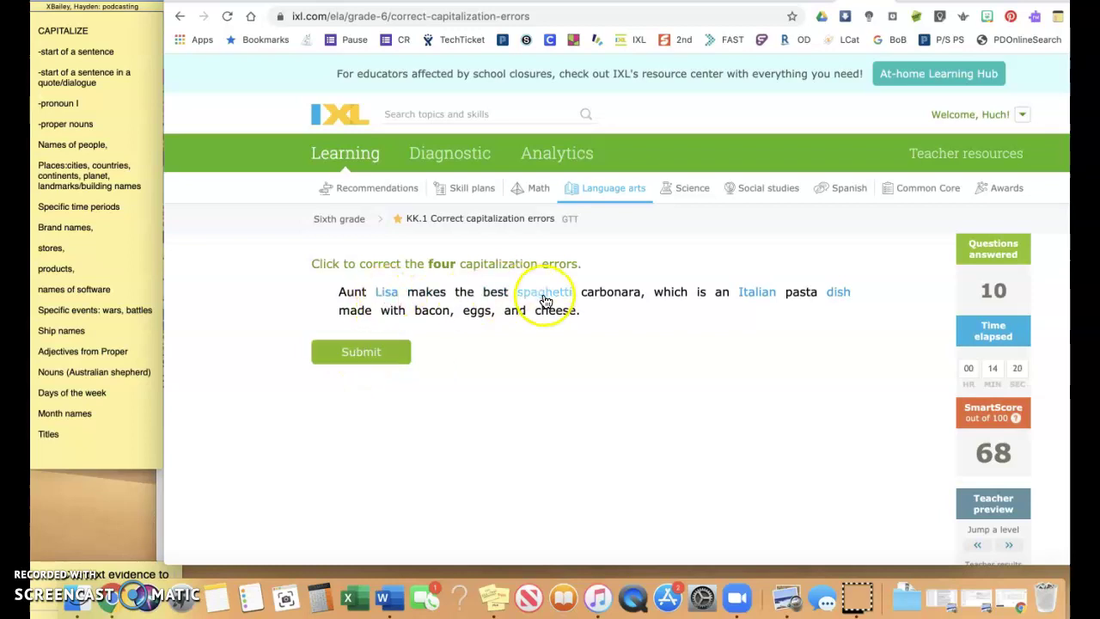
left_click(350, 362)
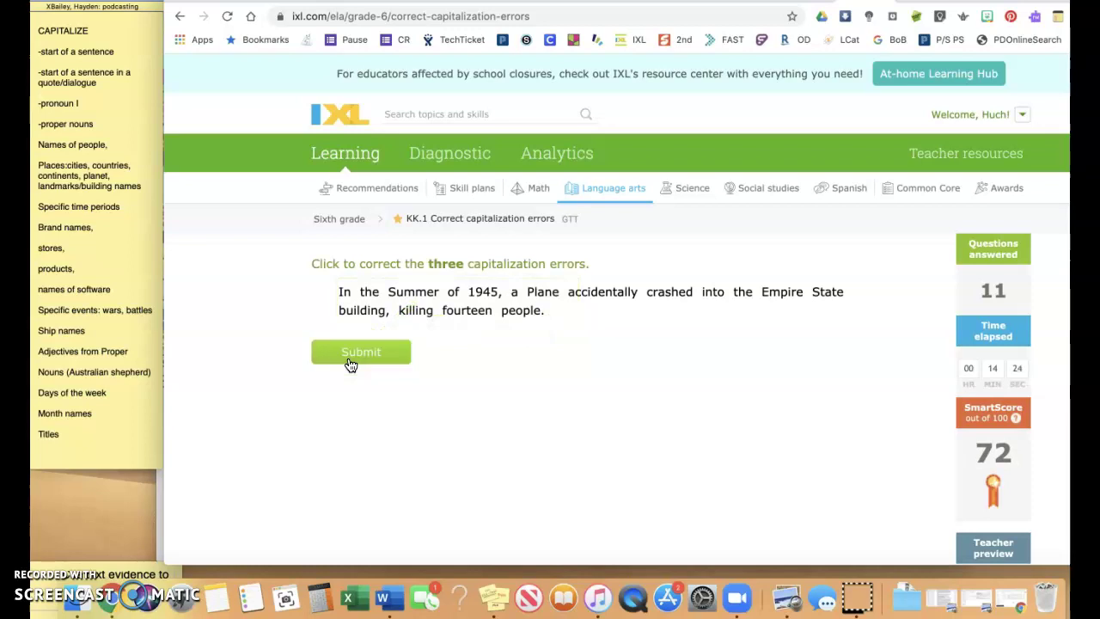
Lowercase Summer and Plane, capitalize Building in the Empire State sentence, and submit.
left_click(451, 312)
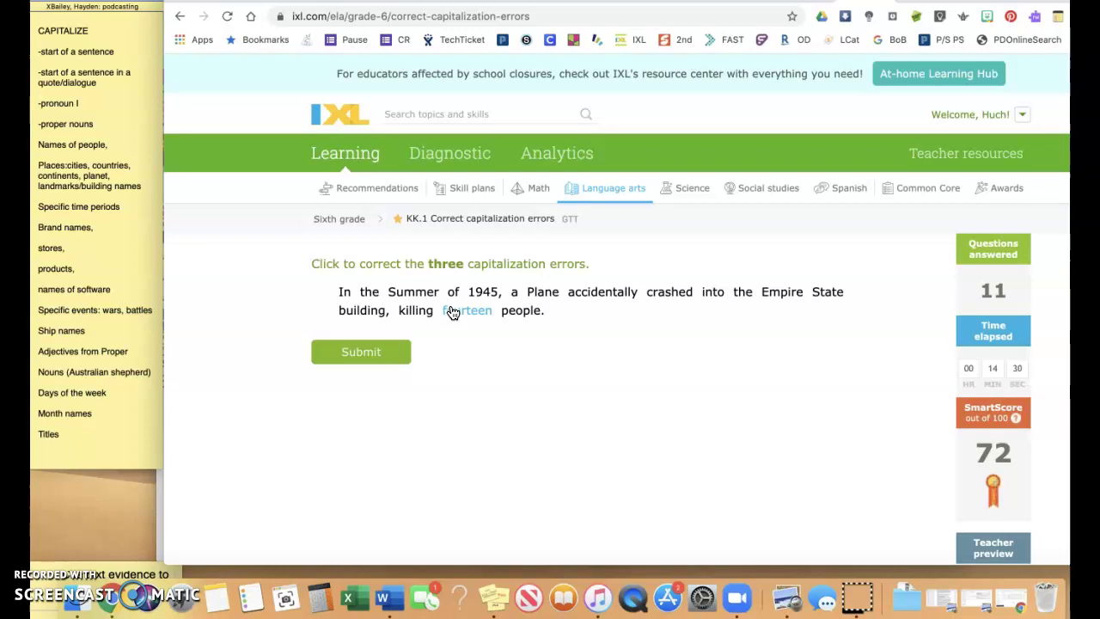
left_click(479, 416)
left_click(419, 296)
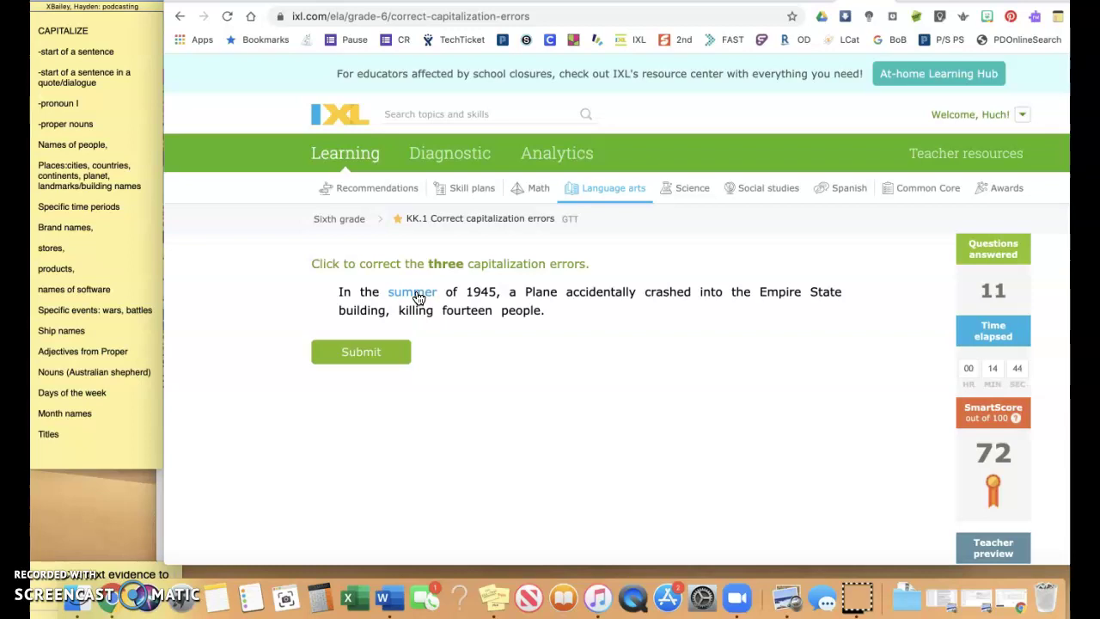
left_click(539, 296)
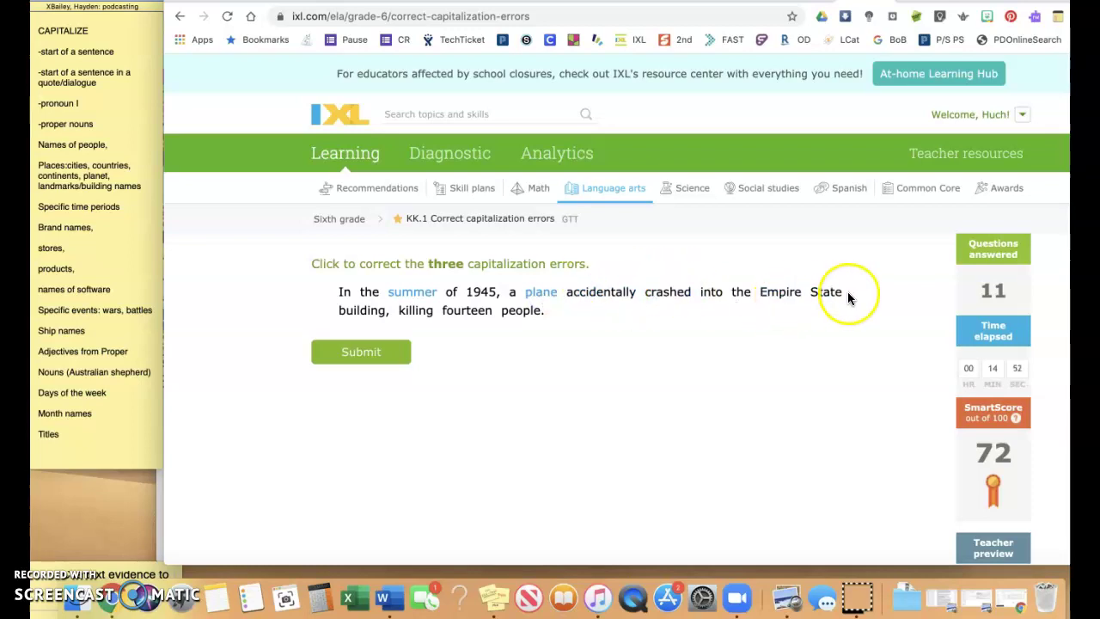
left_click(352, 311)
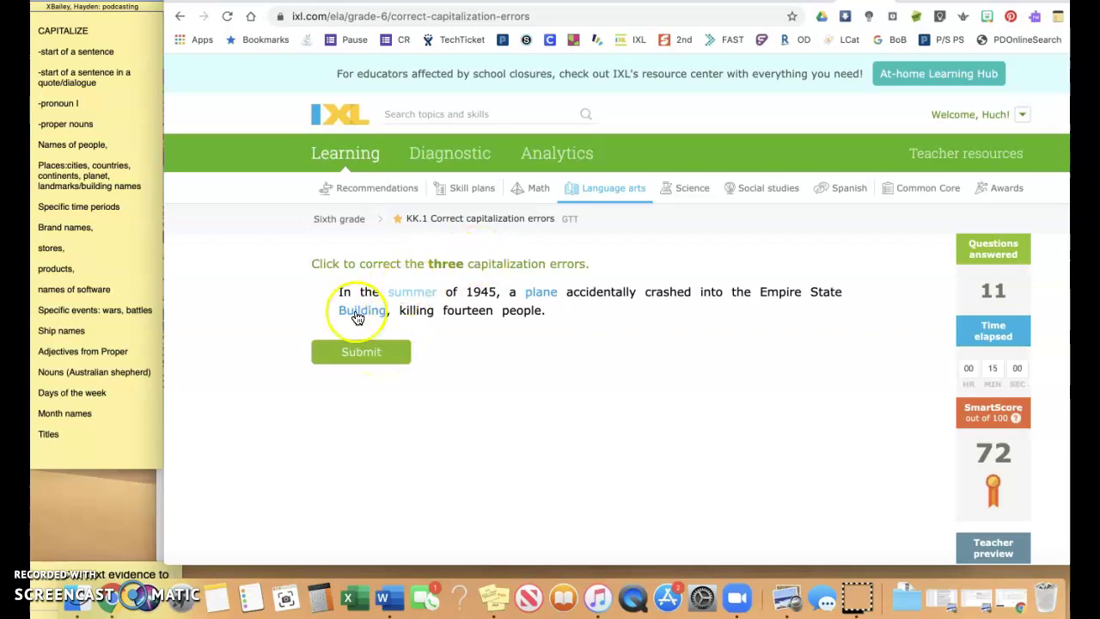
left_click(356, 353)
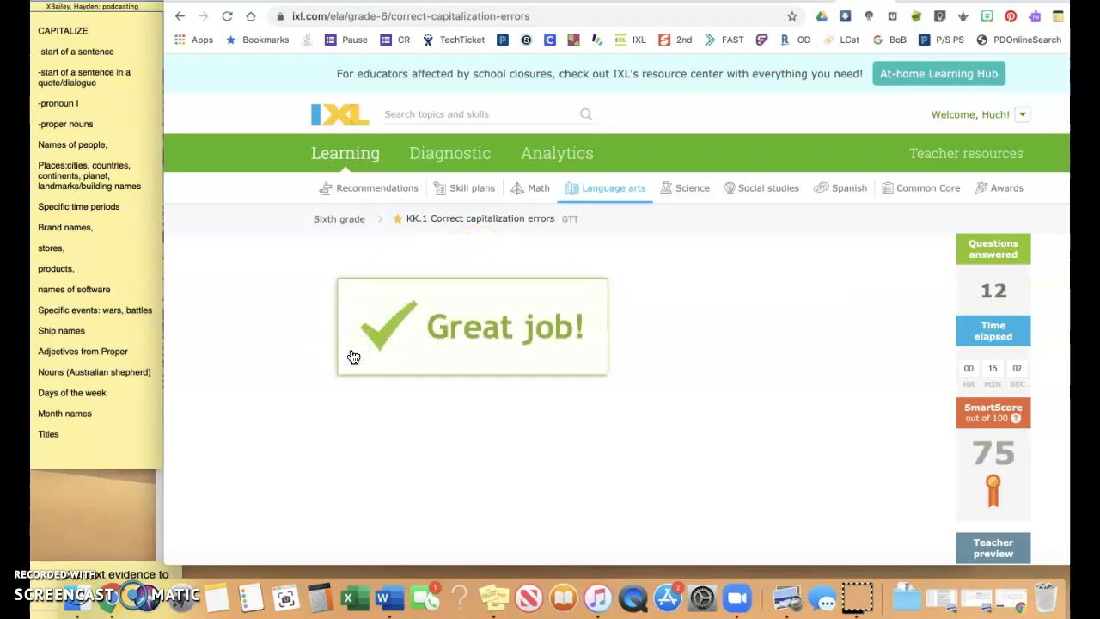
Capitalize Jefferson, United States and Independence, and lowercase President in the Thomas Jefferson sentence.
scroll(494, 430, "down", 1)
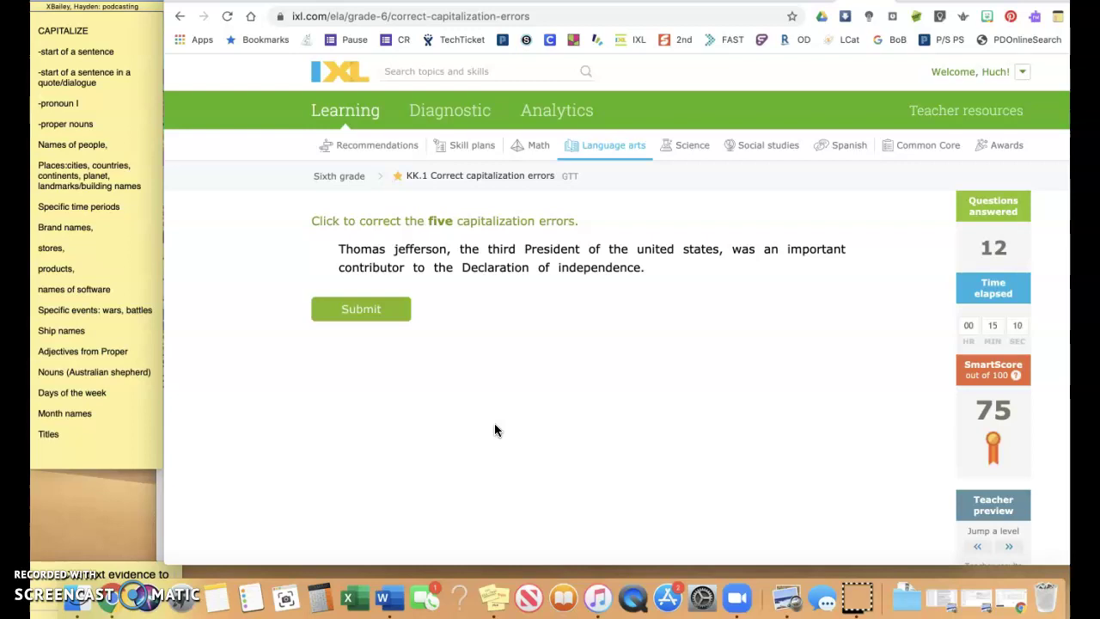
left_click(413, 250)
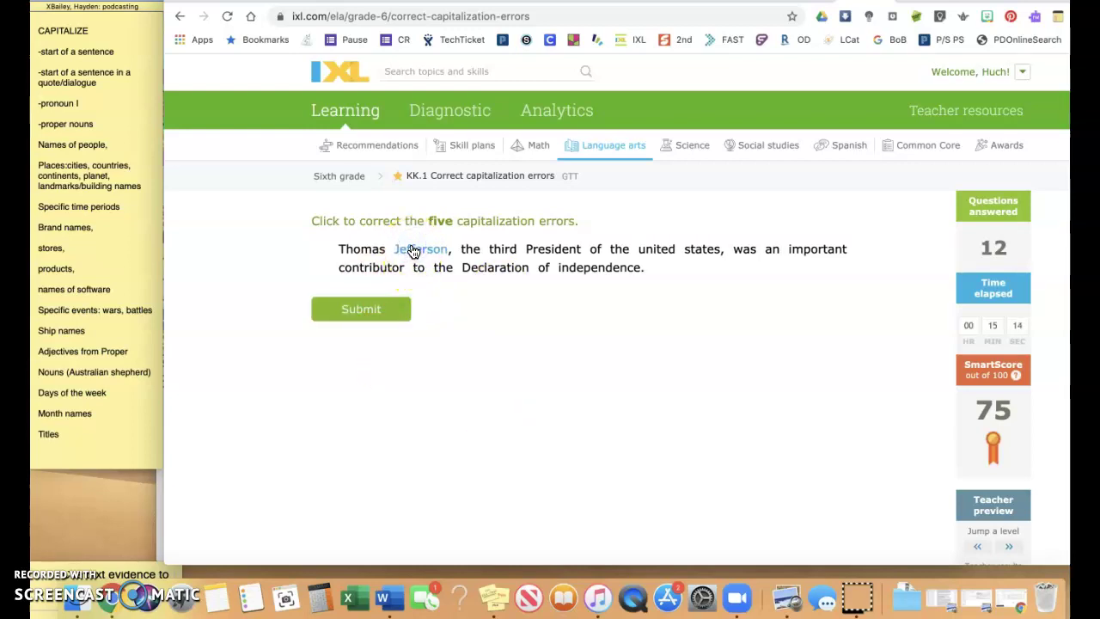
left_click(363, 250)
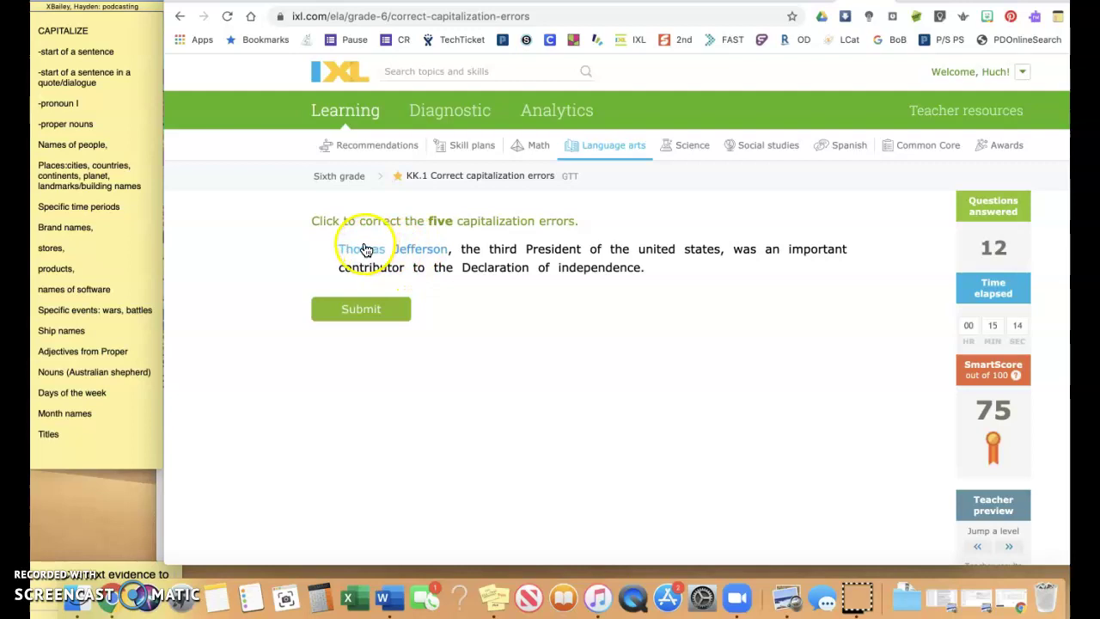
left_click(555, 250)
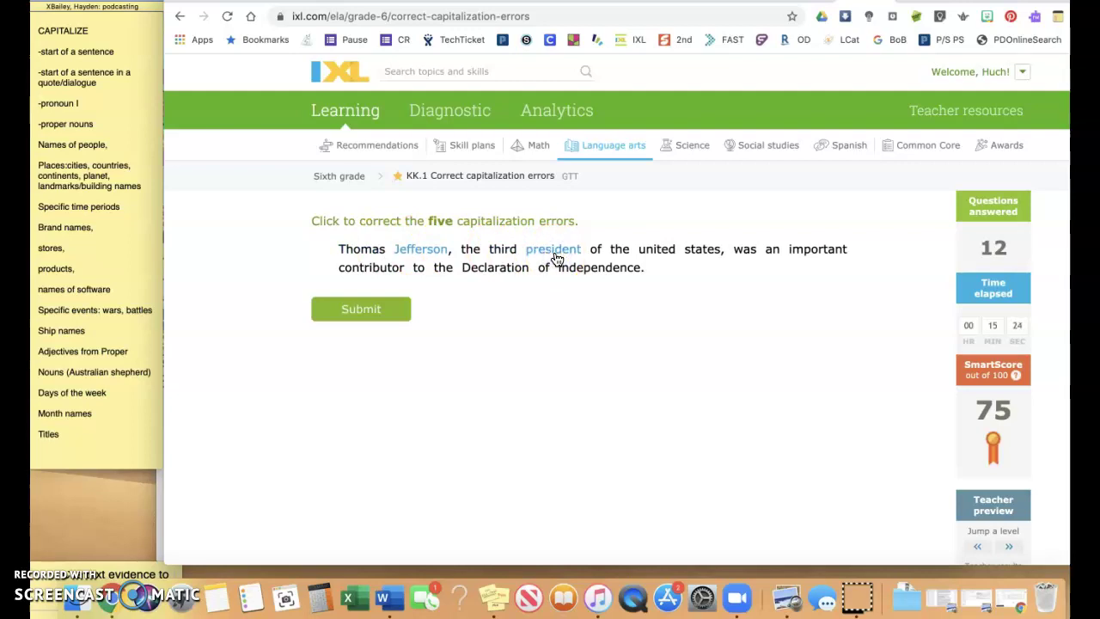
left_click(658, 250)
left_click(698, 250)
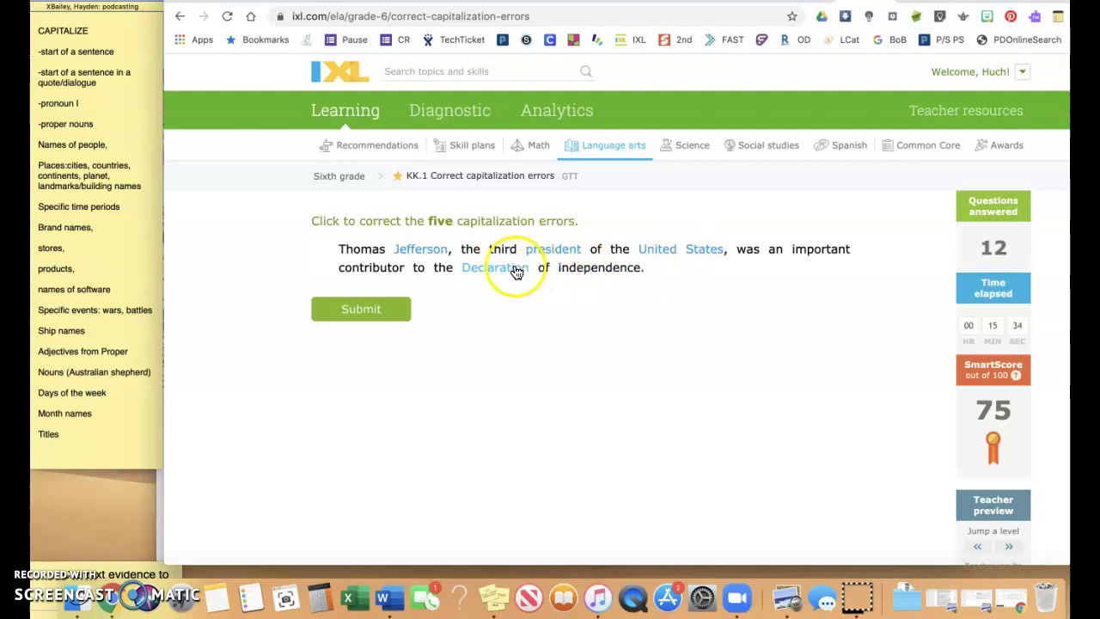
left_click(570, 270)
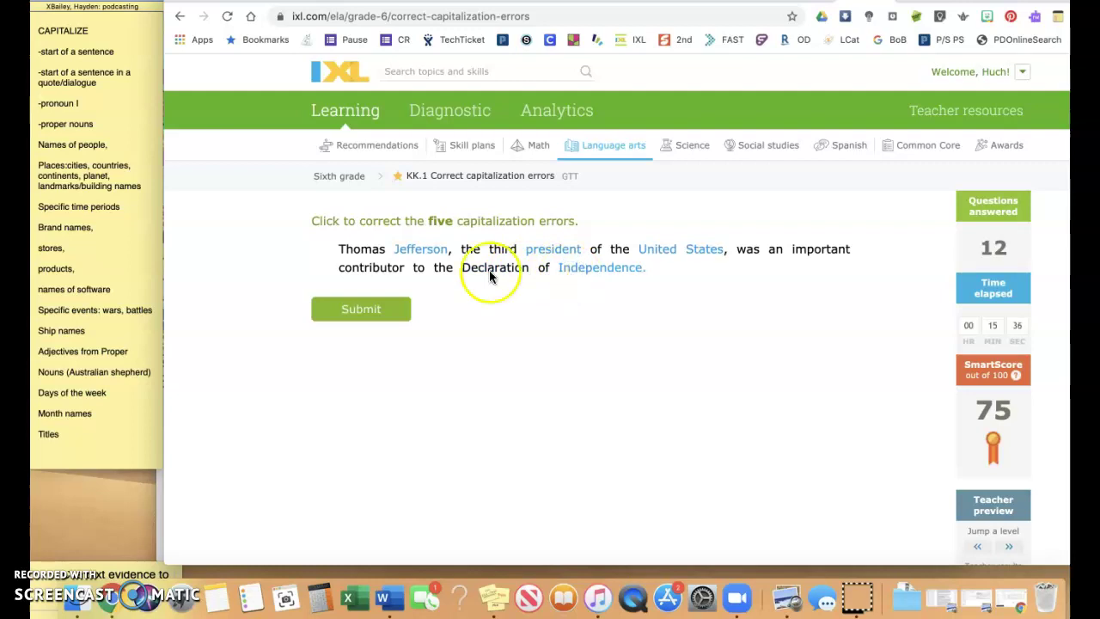
left_click(127, 203)
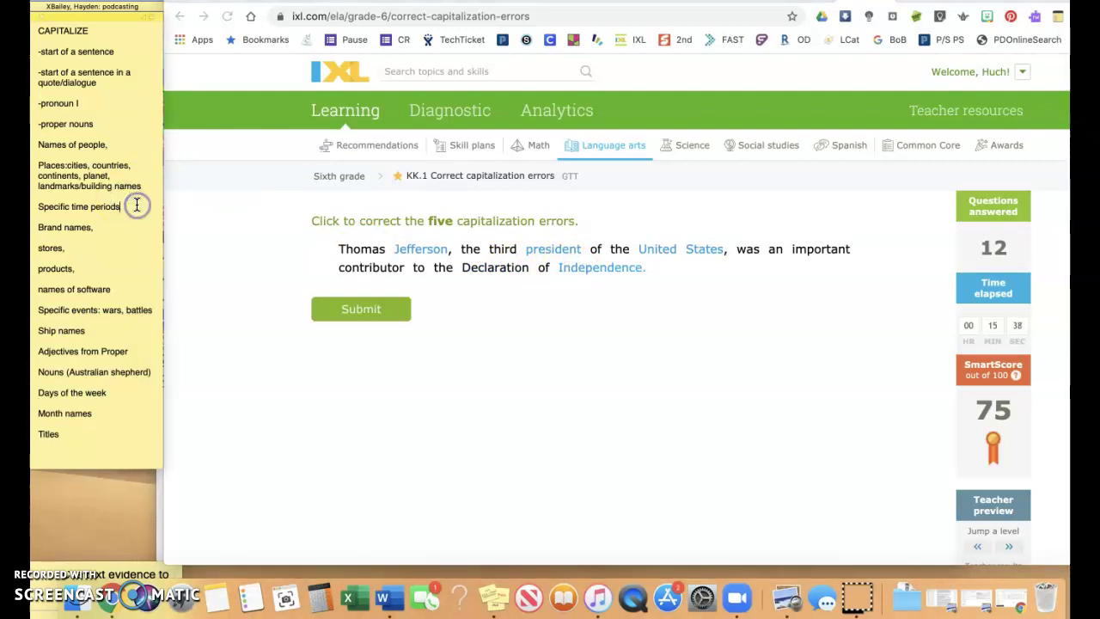
Add 'Specific Document' below 'Specific time periods' in the rules note, then submit the Jefferson answer.
key("Return")
type("Specif")
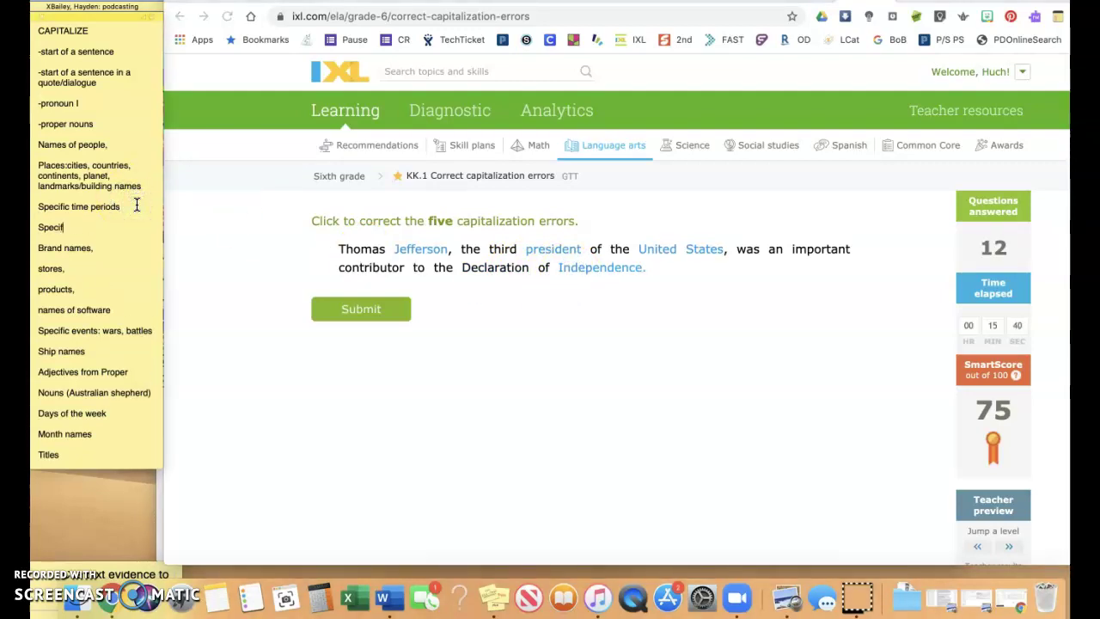
type("ic Document")
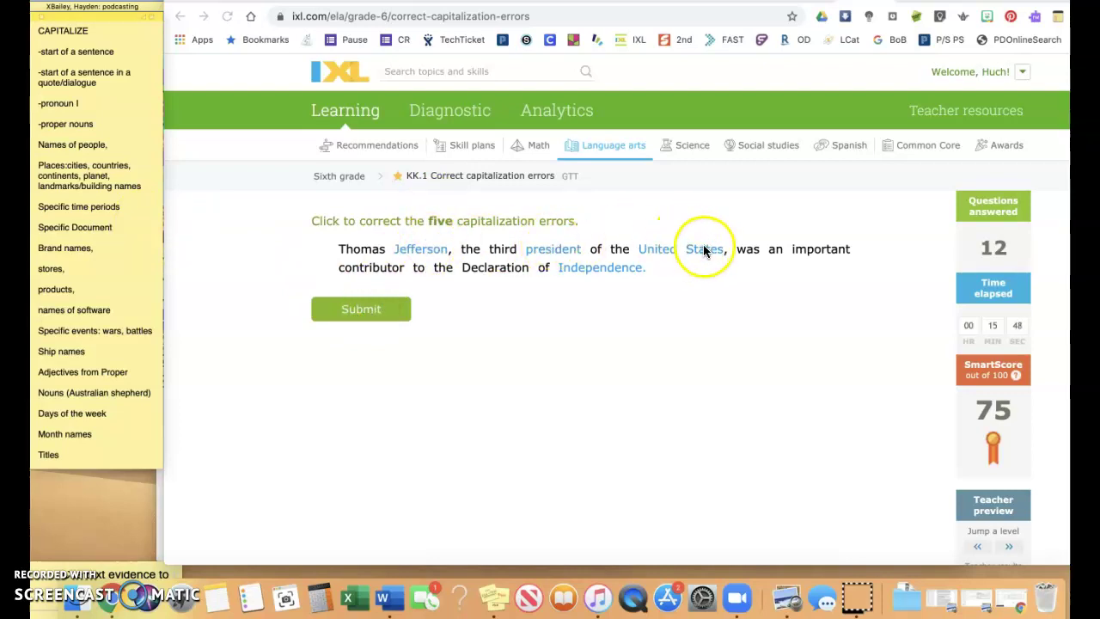
left_click(360, 313)
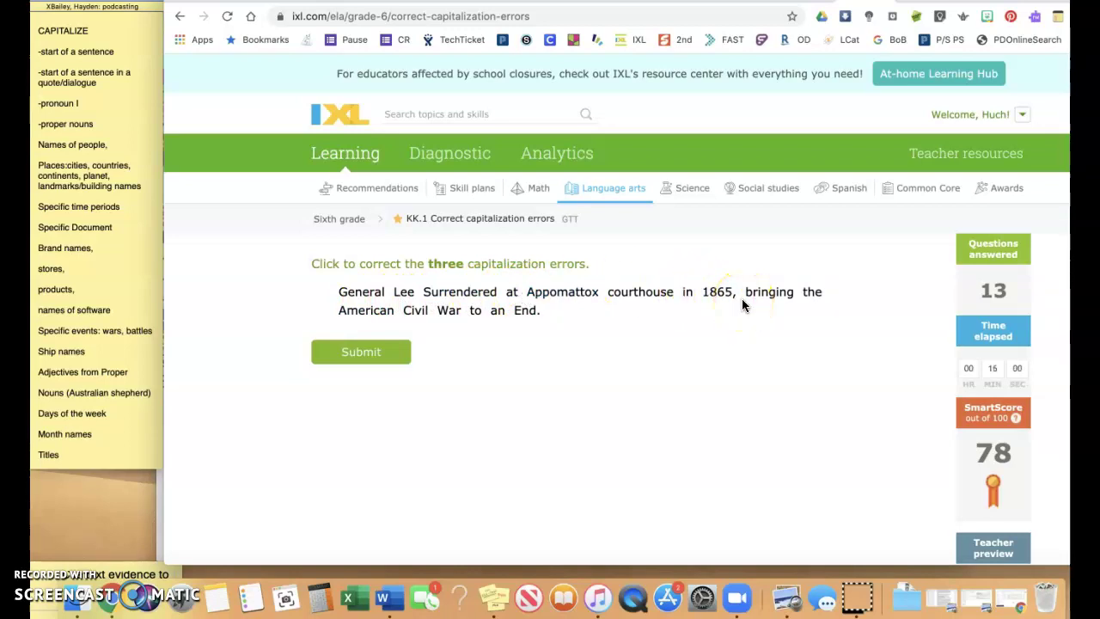
Lowercase Surrendered and End, capitalize Courthouse in the General Lee sentence, and submit it.
scroll(696, 332, "down", 2)
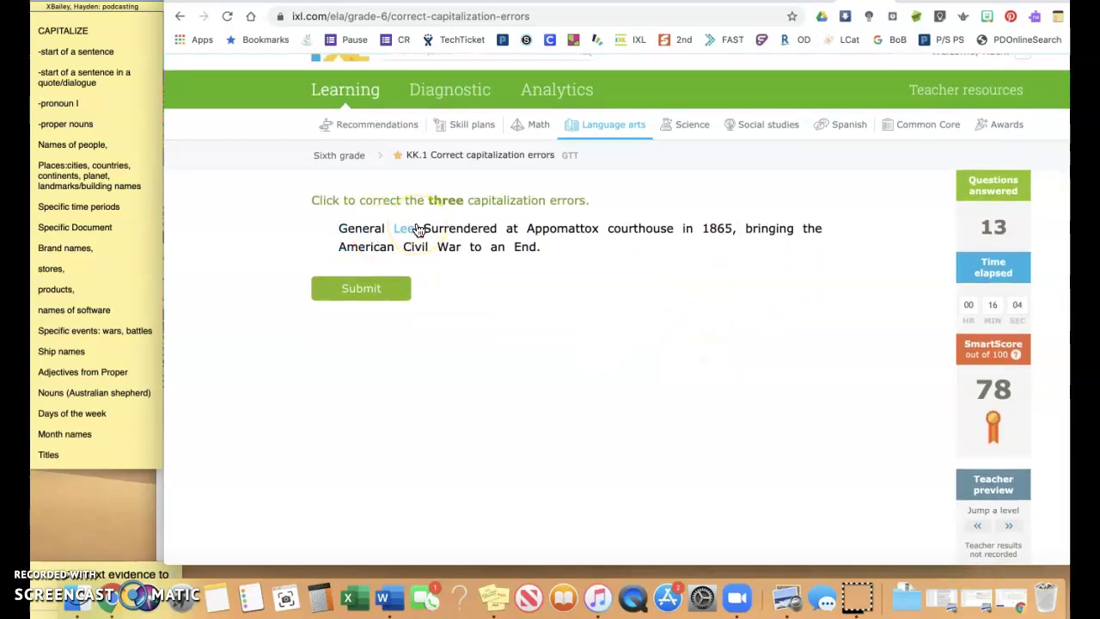
left_click(356, 228)
left_click(413, 229)
left_click(458, 231)
left_click(529, 233)
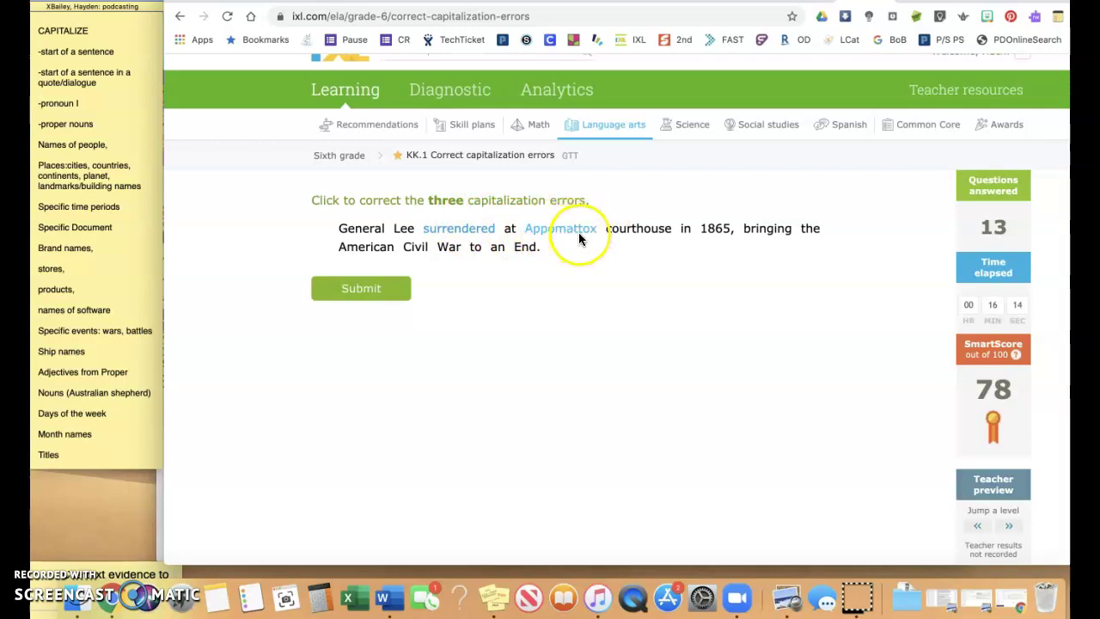
left_click(623, 239)
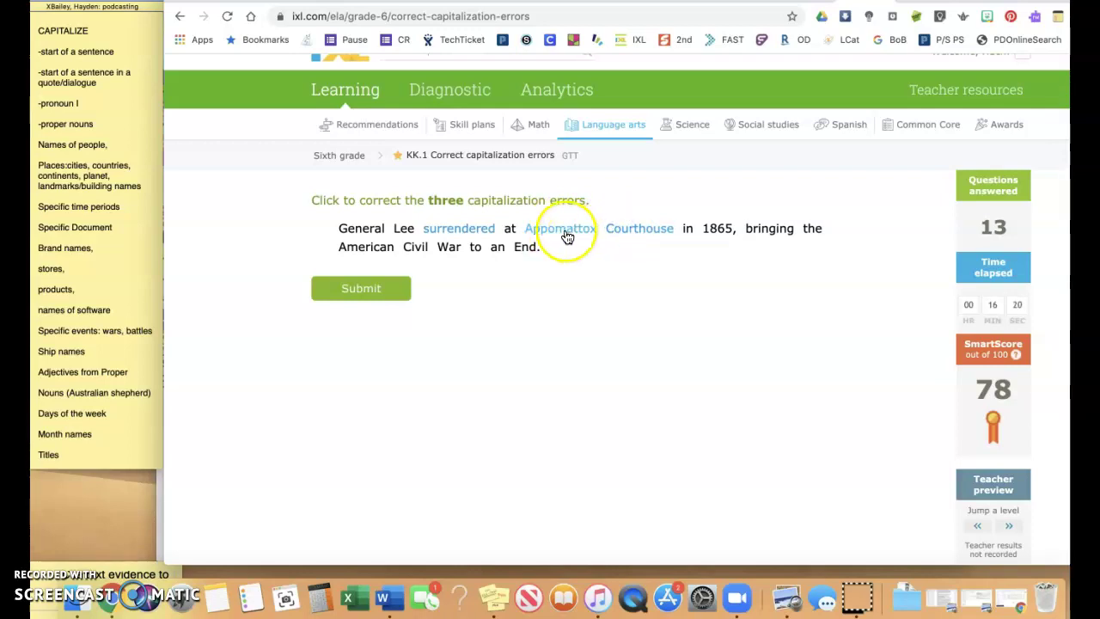
left_click(630, 231)
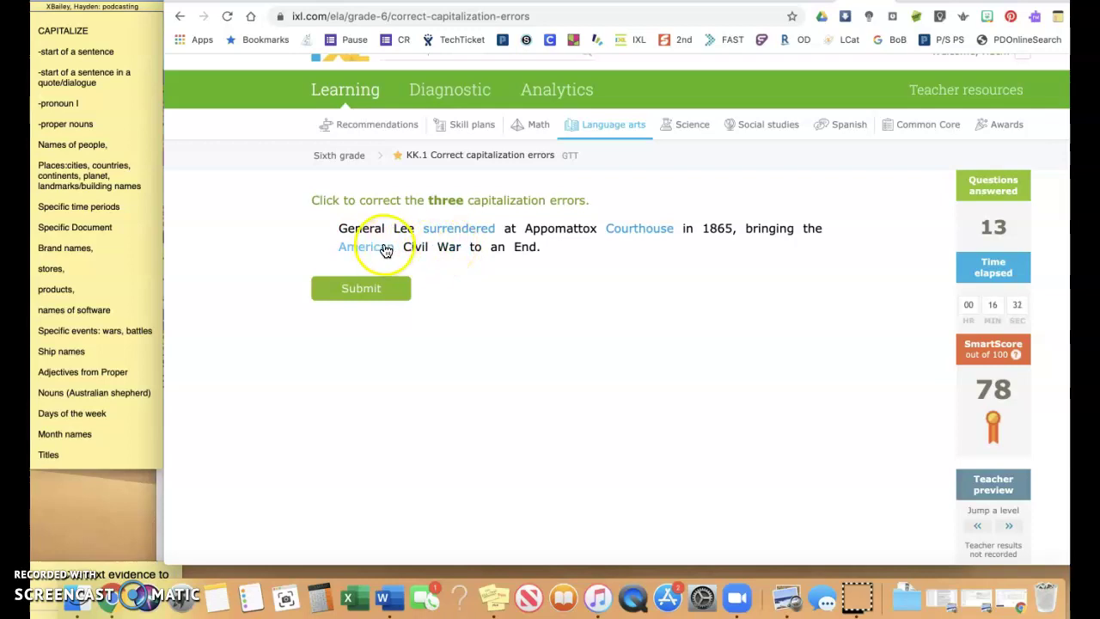
left_click(447, 250)
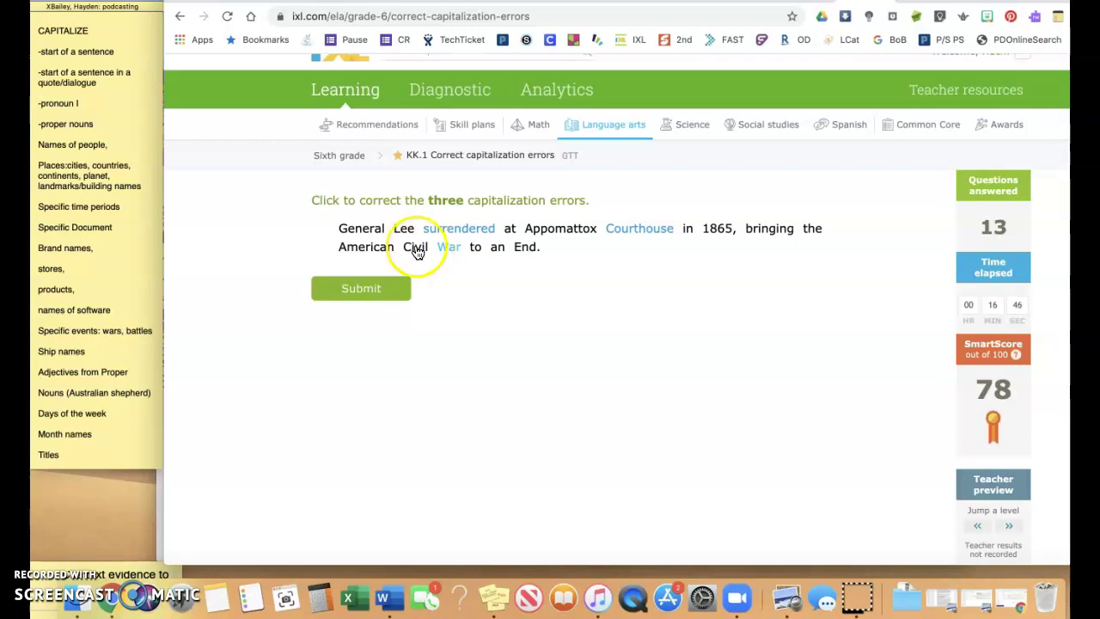
left_click(524, 246)
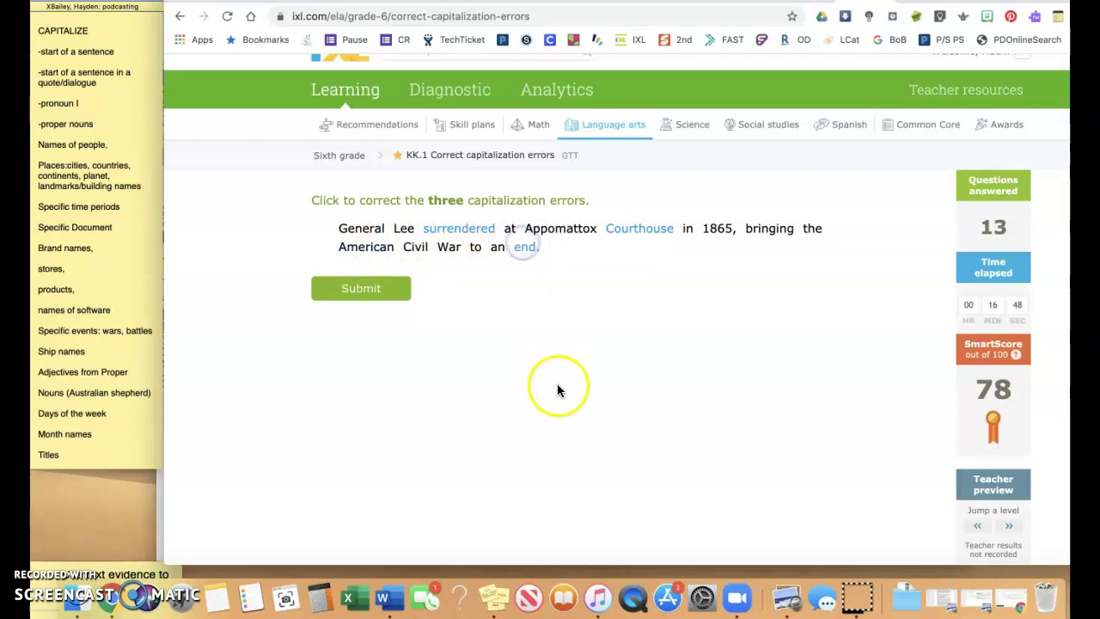
left_click(355, 292)
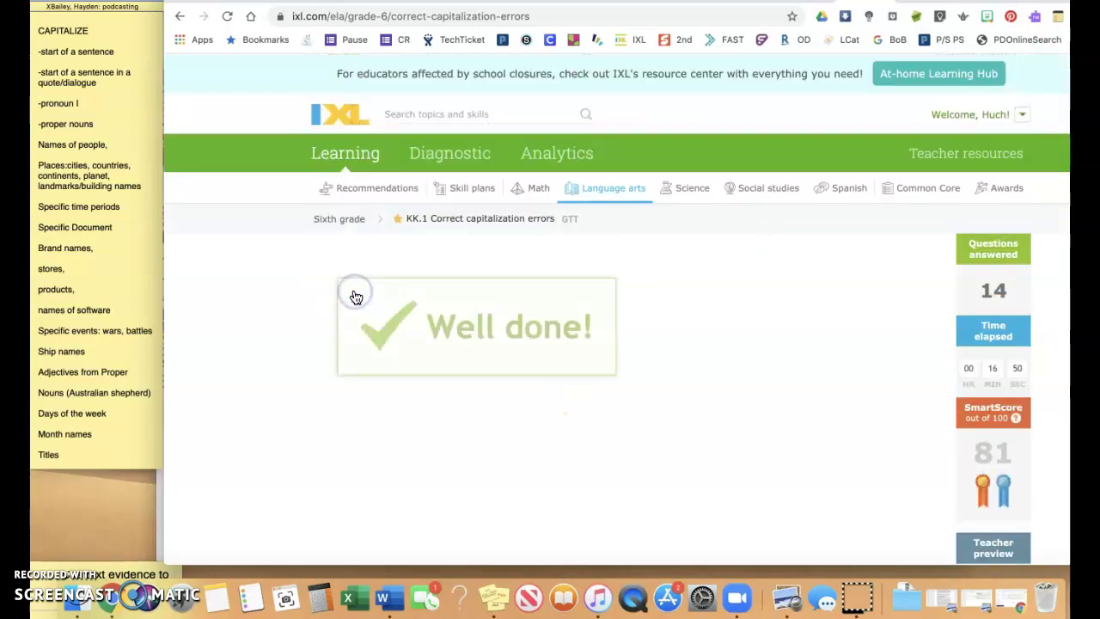
Capitalize Egyptians in the Aswan High Dam sentence and submit, reaching SmartScore 83.
scroll(495, 373, "down", 3)
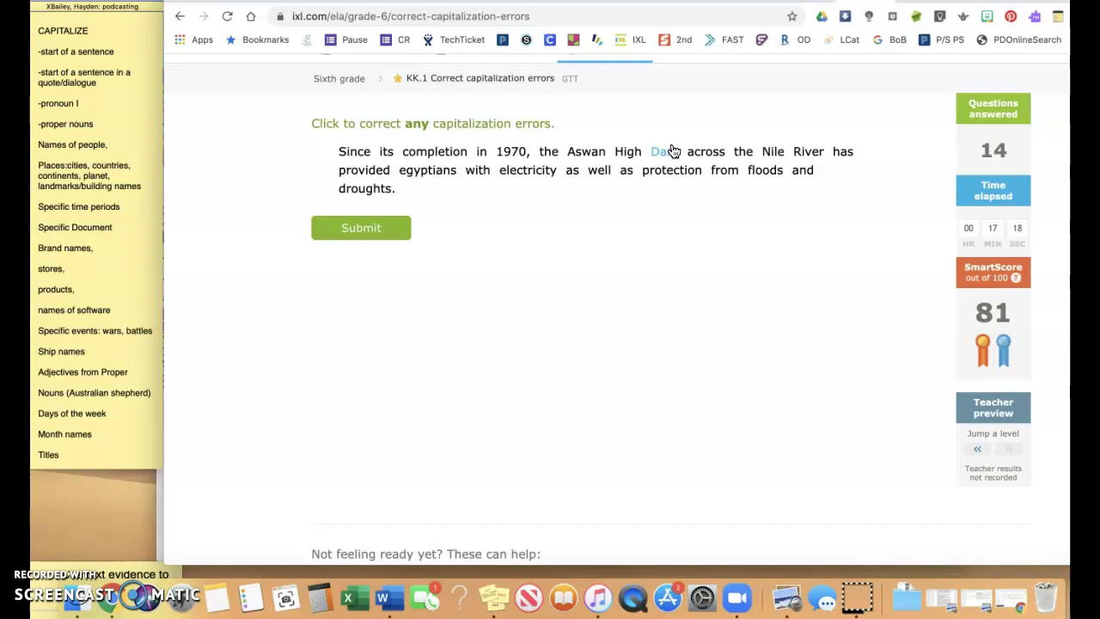
left_click(720, 153)
left_click(832, 149)
left_click(381, 172)
left_click(412, 172)
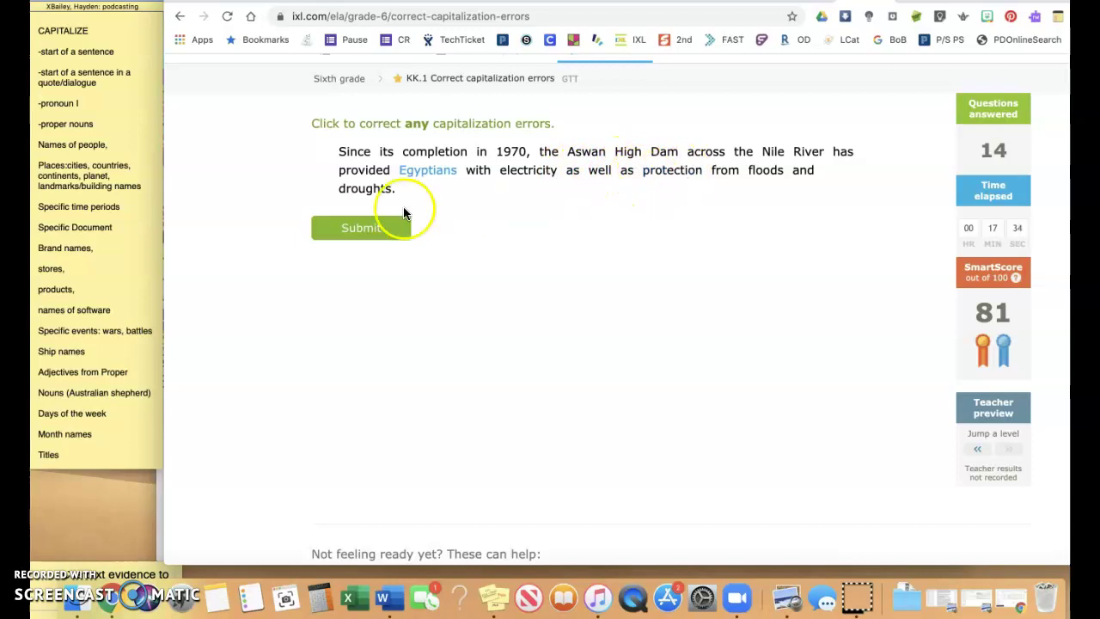
left_click(369, 230)
left_click(369, 229)
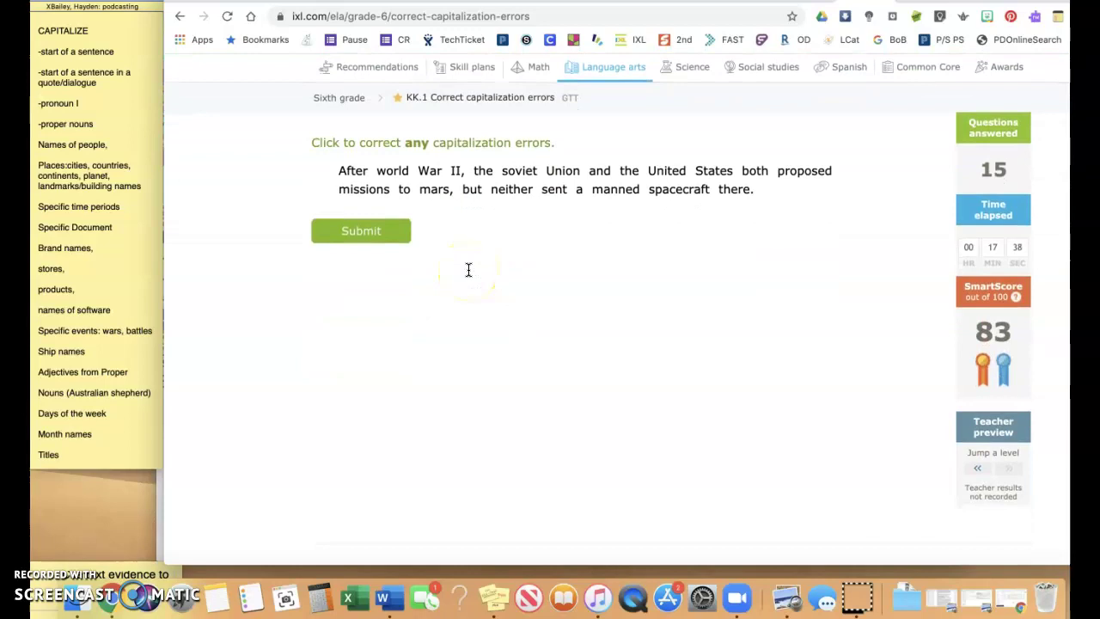
Capitalize 'world' and 'soviet' to World and Soviet in the World War II sentence.
left_click(392, 171)
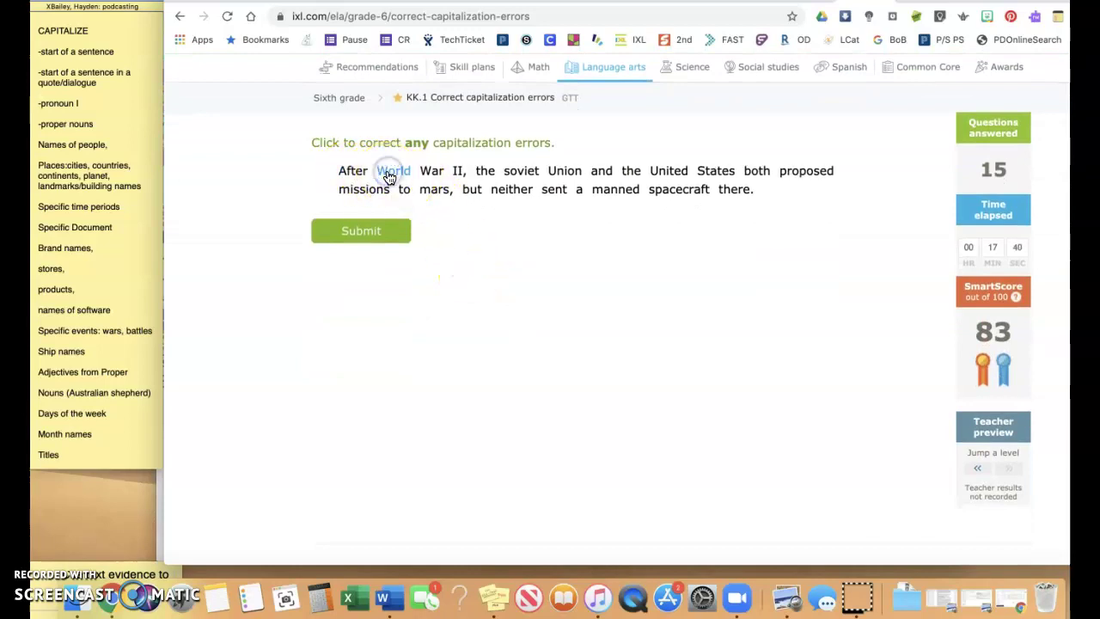
left_click(465, 180)
left_click(518, 174)
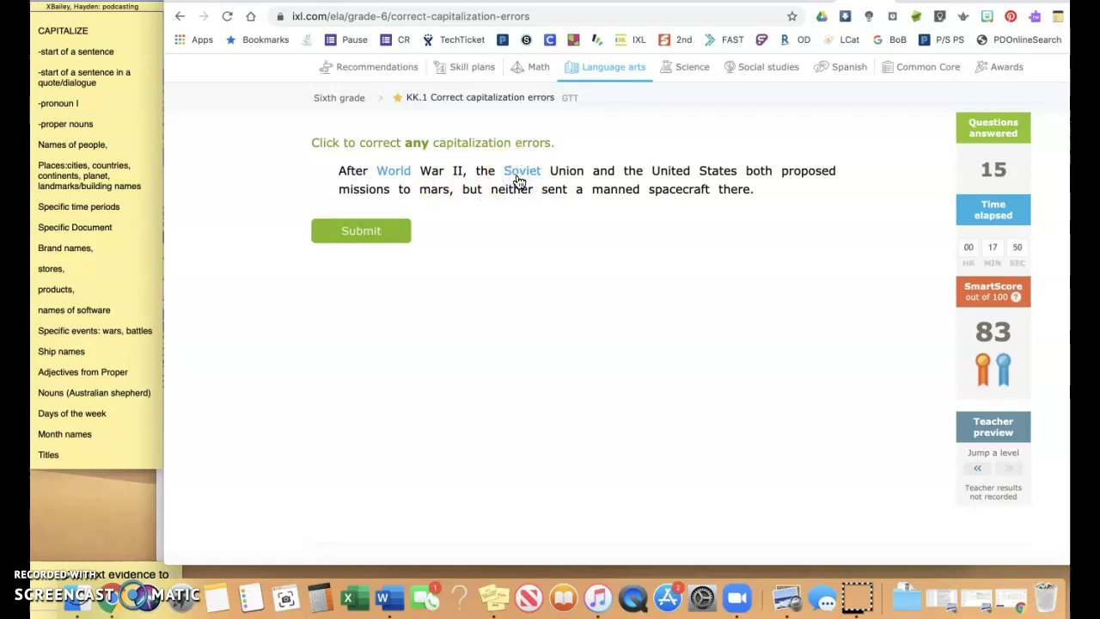